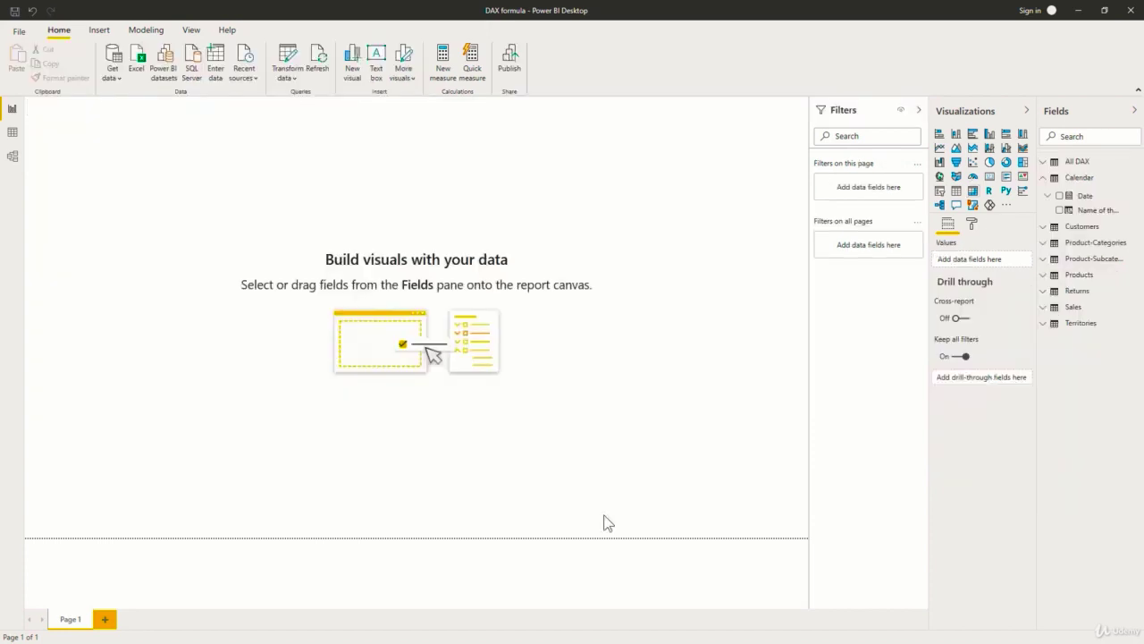
- Add a table visual showing Calendar Date as plain dates (not hierarchy) with Total Revenue
click(978, 195)
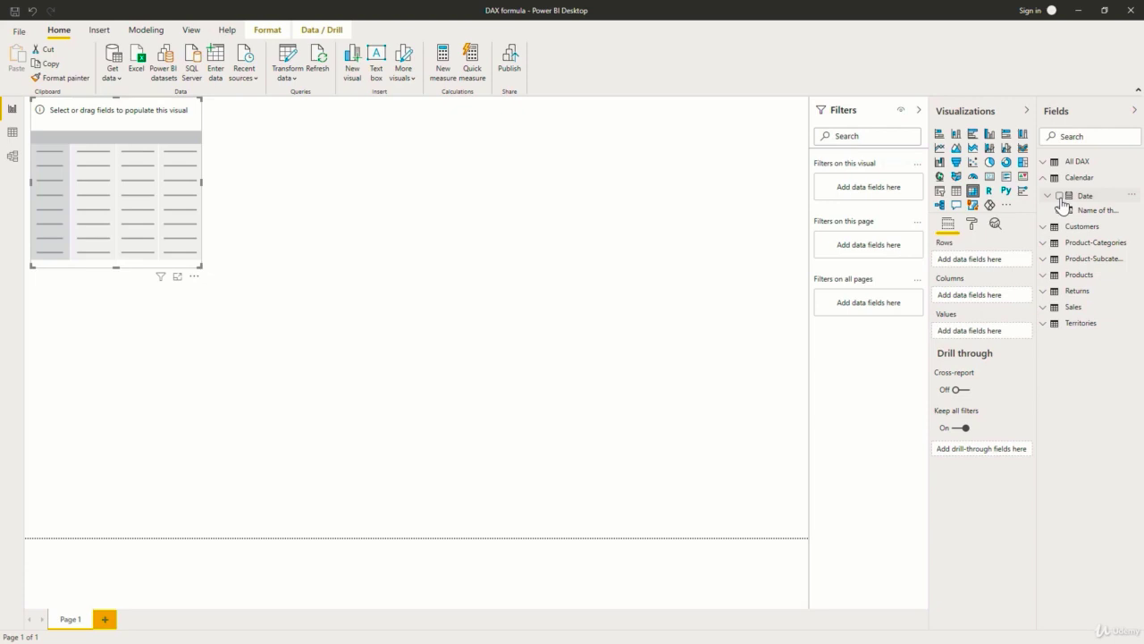
click(1060, 196)
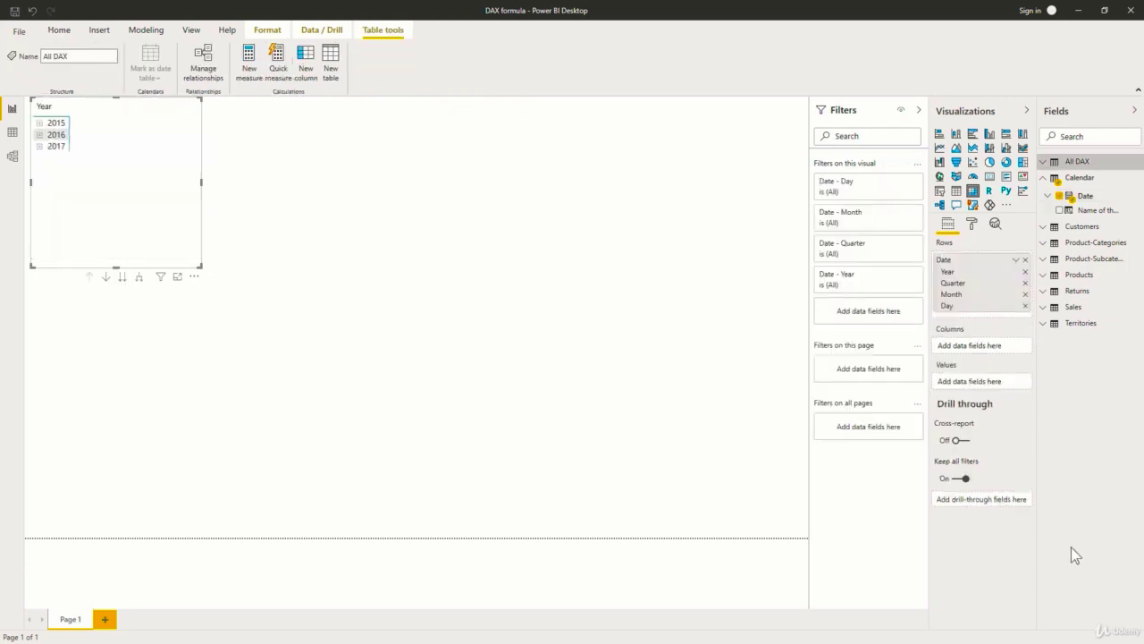
click(1016, 259)
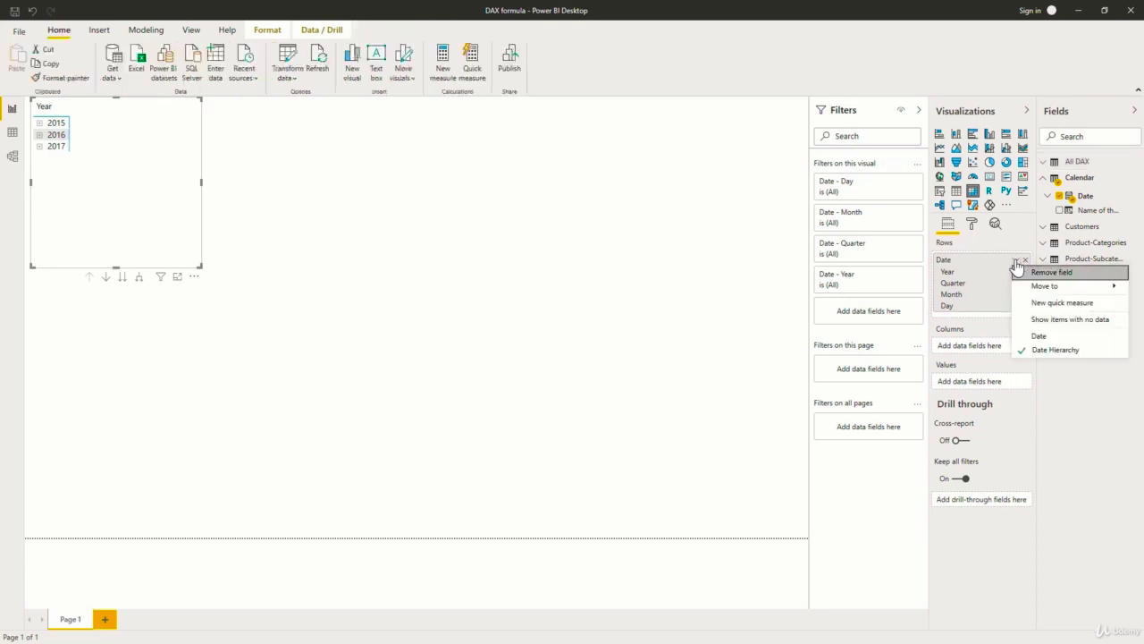
click(1040, 336)
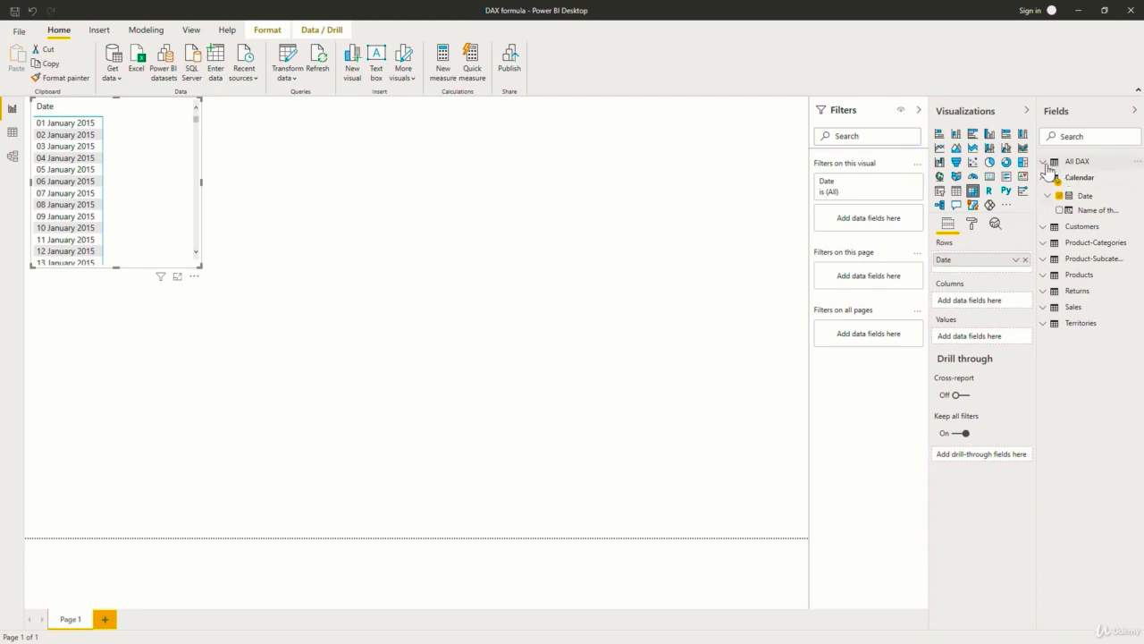
click(1046, 163)
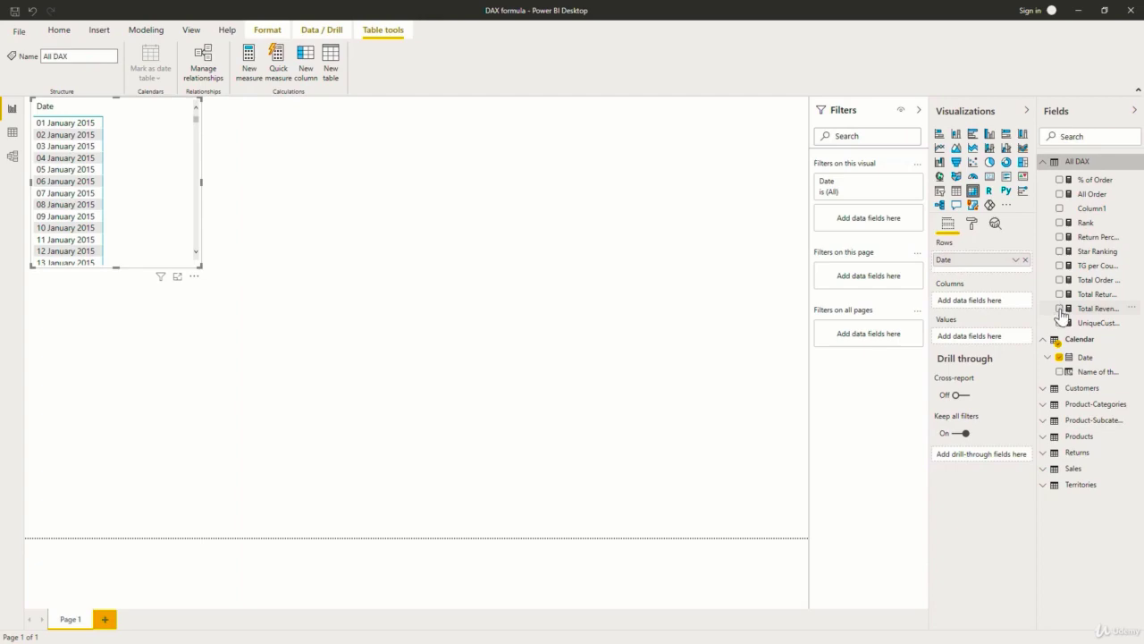
click(1059, 308)
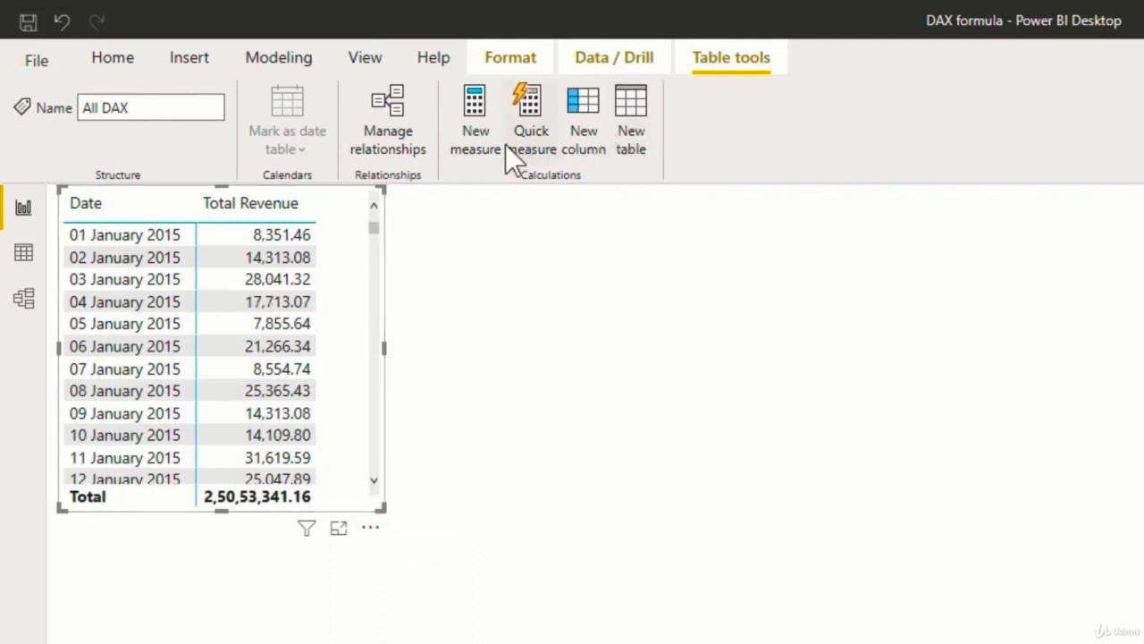
- Create a new measure and select its default name 'Measure' for replacement
click(473, 136)
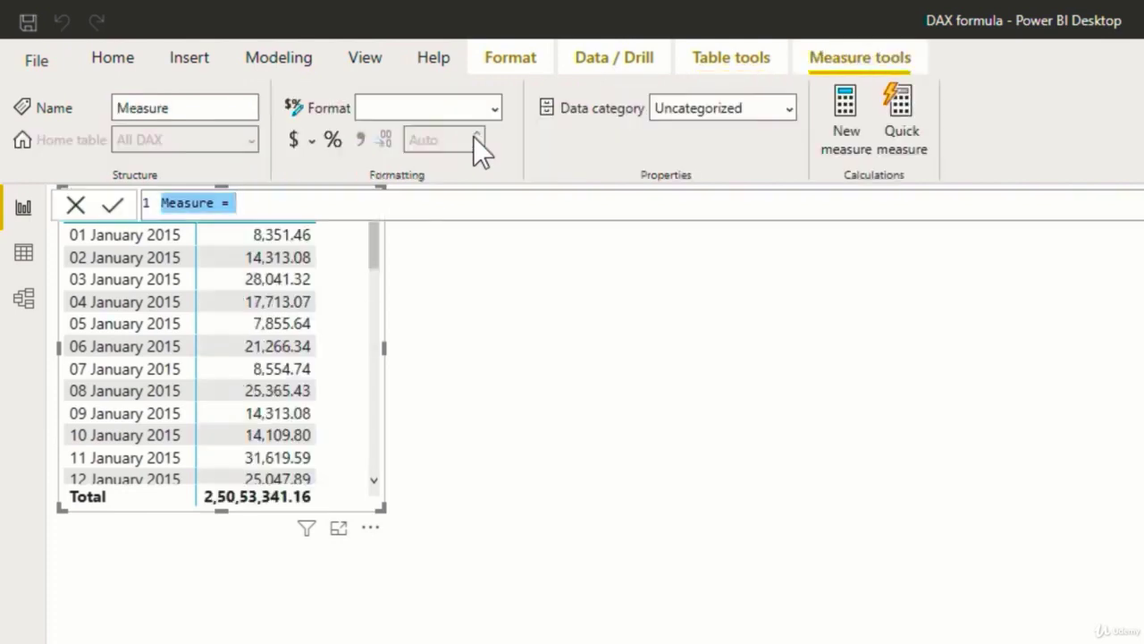
key(End)
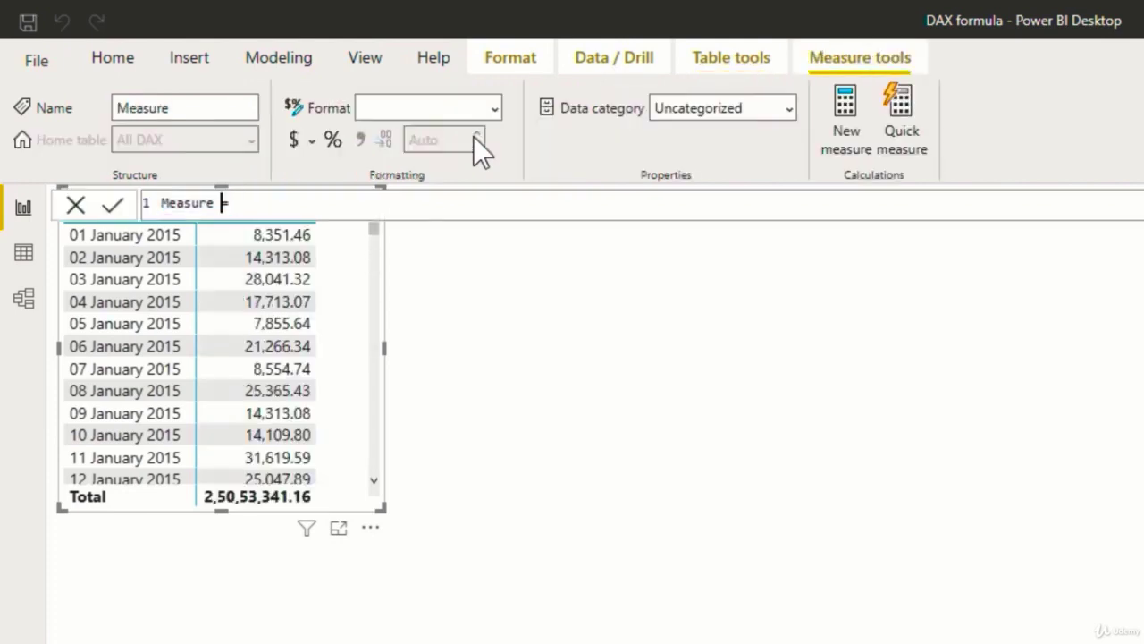
key(Home)
key(ctrl+shift+Right)
- Enter the formula start: Revenue YTD = CALCULATE([Total Revenue],
text(Revenue YTD = )
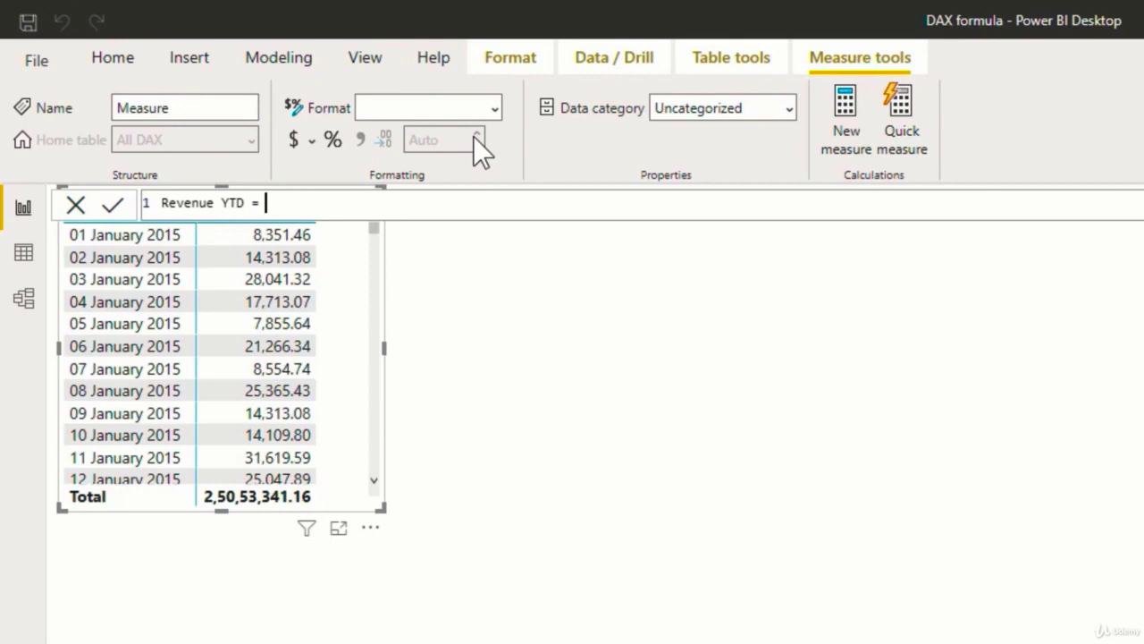
text(ca)
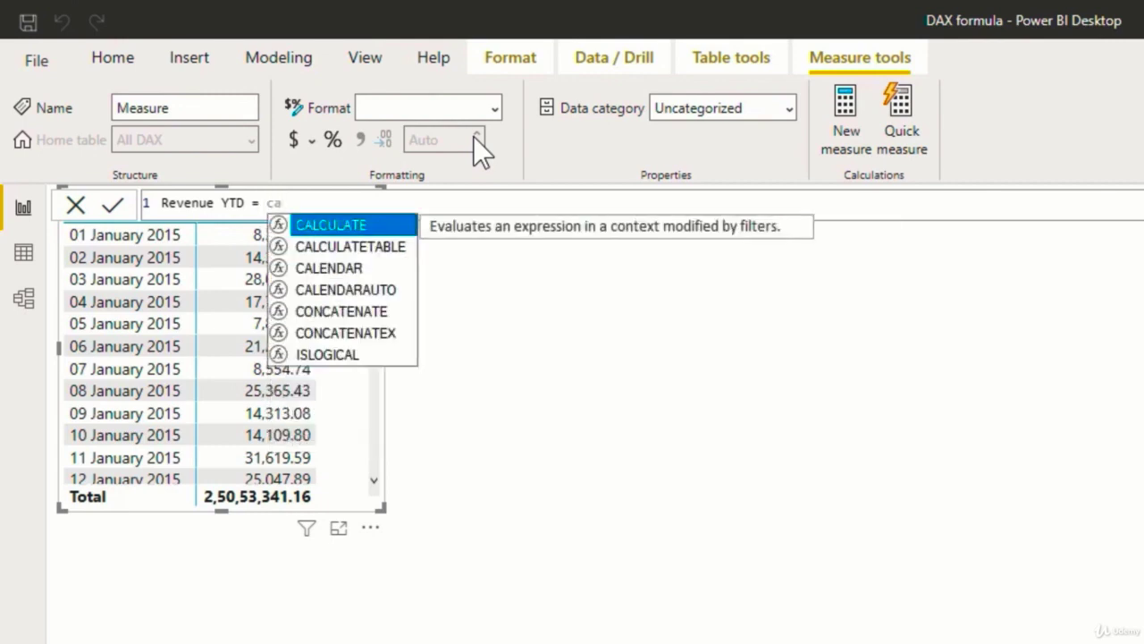
key(Tab)
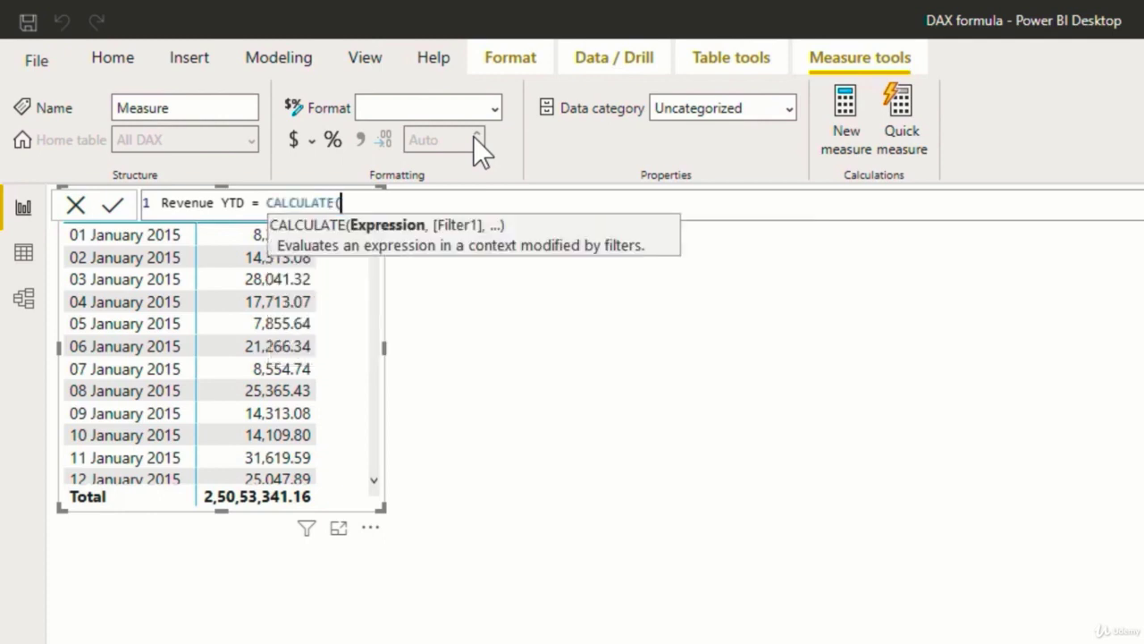
text(tot)
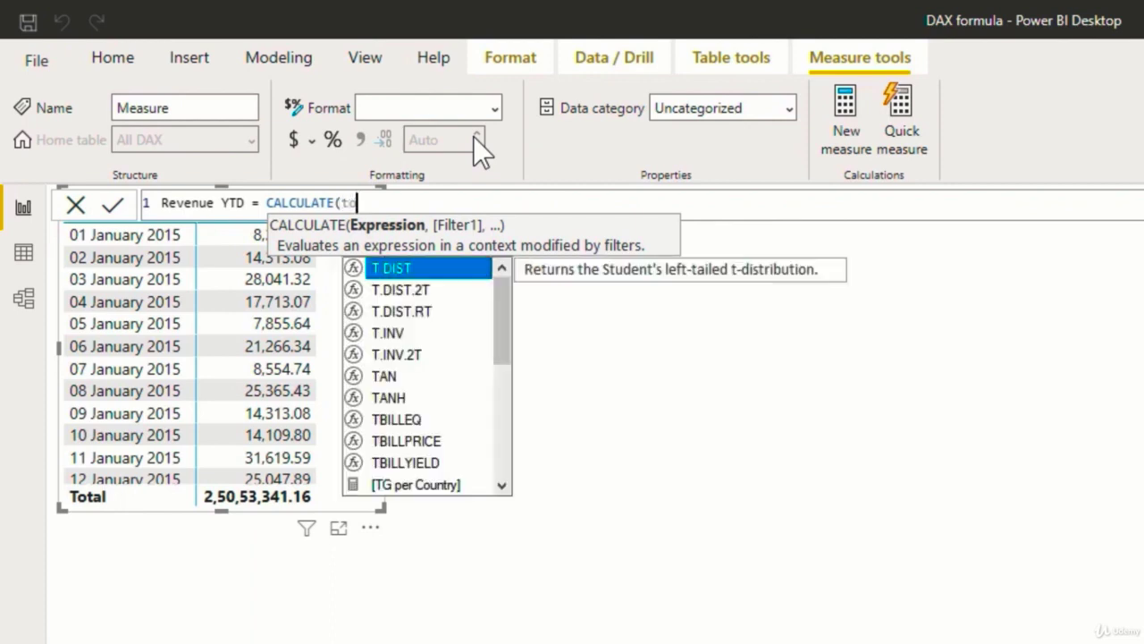
key(Down)
key(Down)
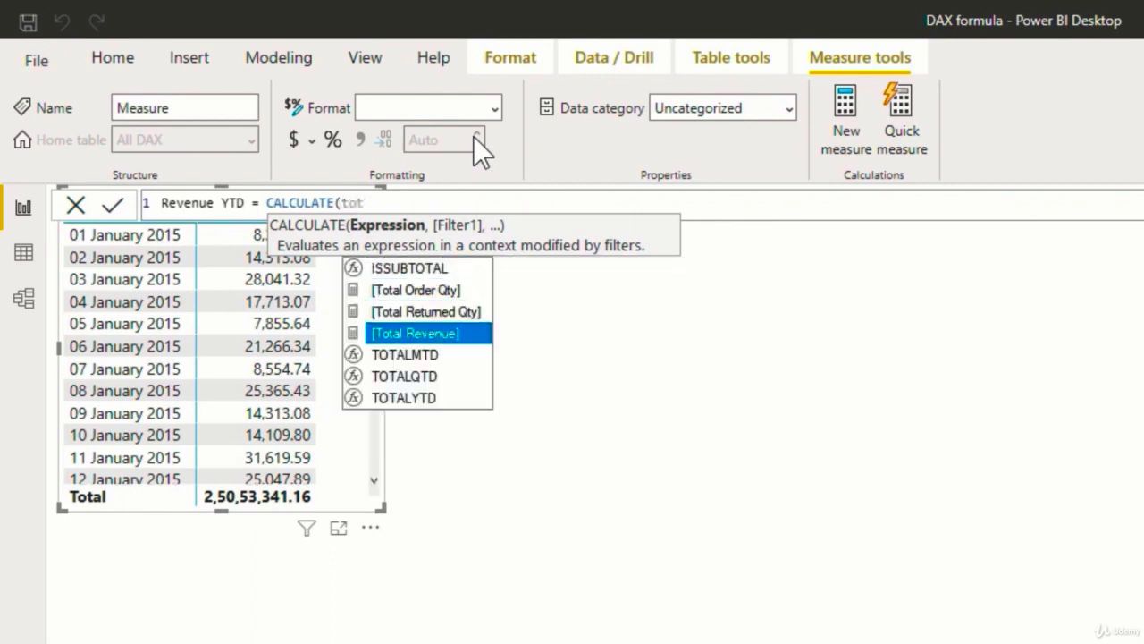
key(Tab)
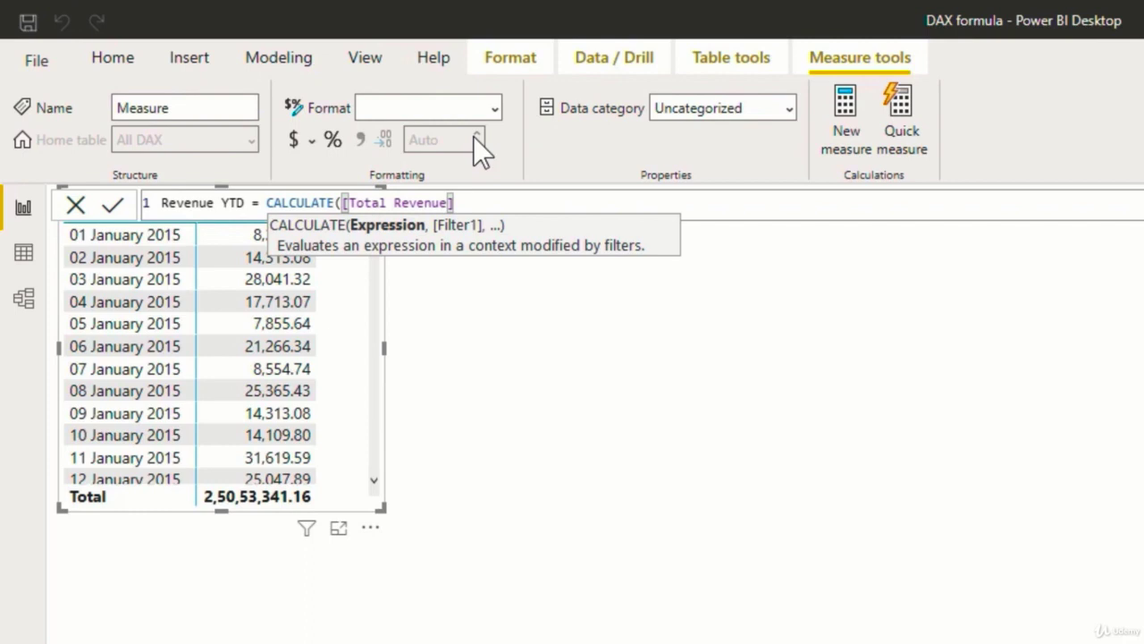
text(,)
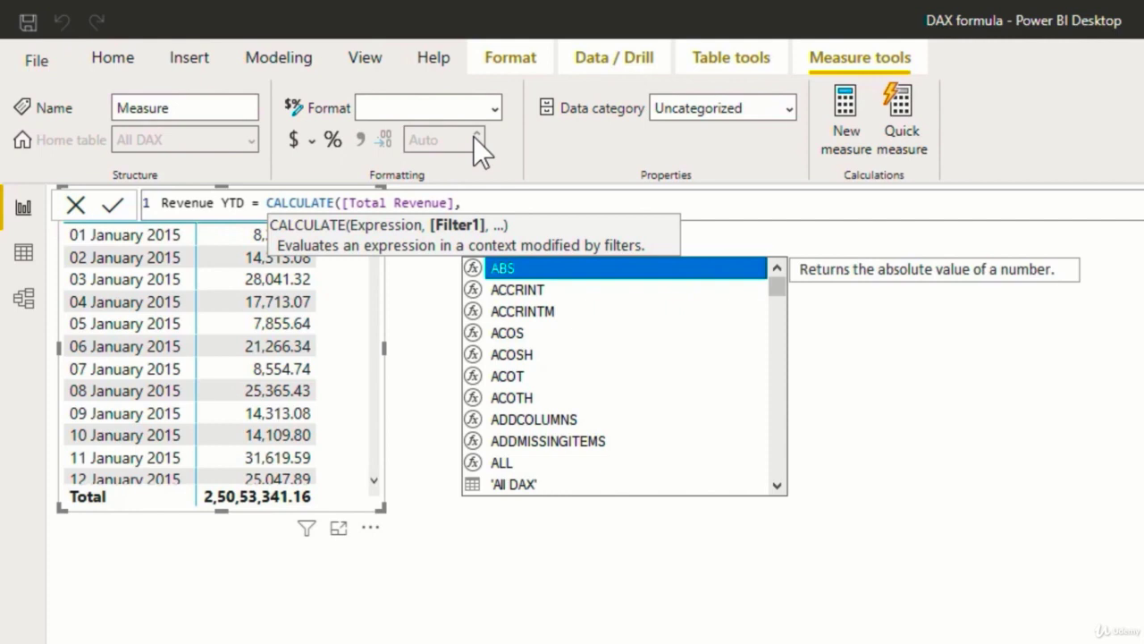
- Insert DATESYTD as the filter function after reviewing the DATESMTD and DATESQTD suggestions
text(d)
key(BackSpace)
text(dates)
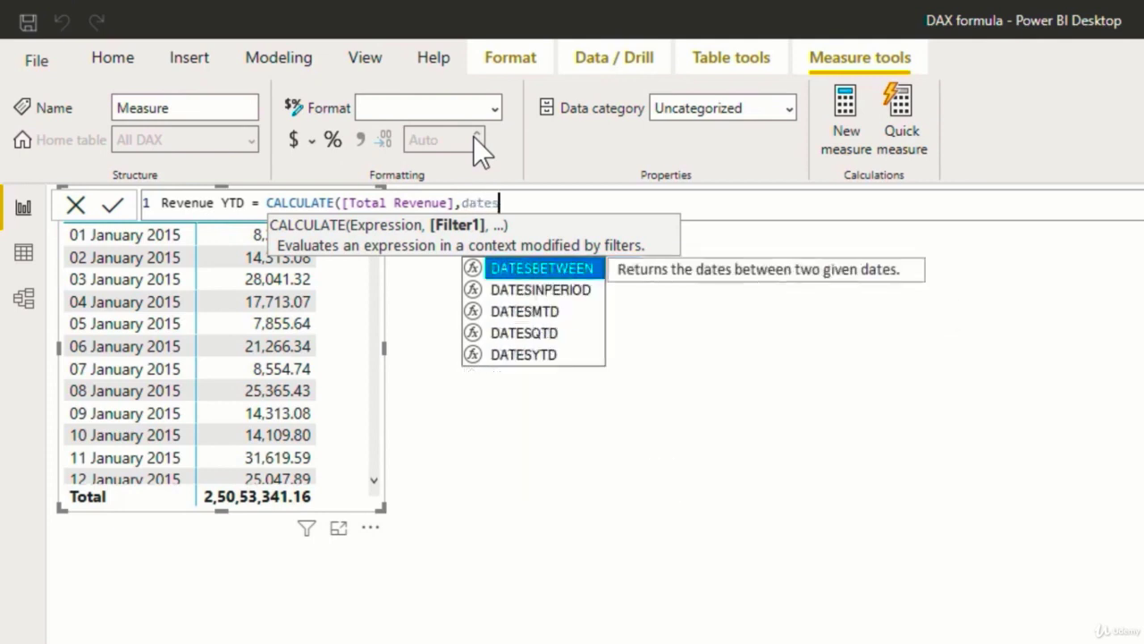
key(Down)
key(Down)
key(Down)
key(Down)
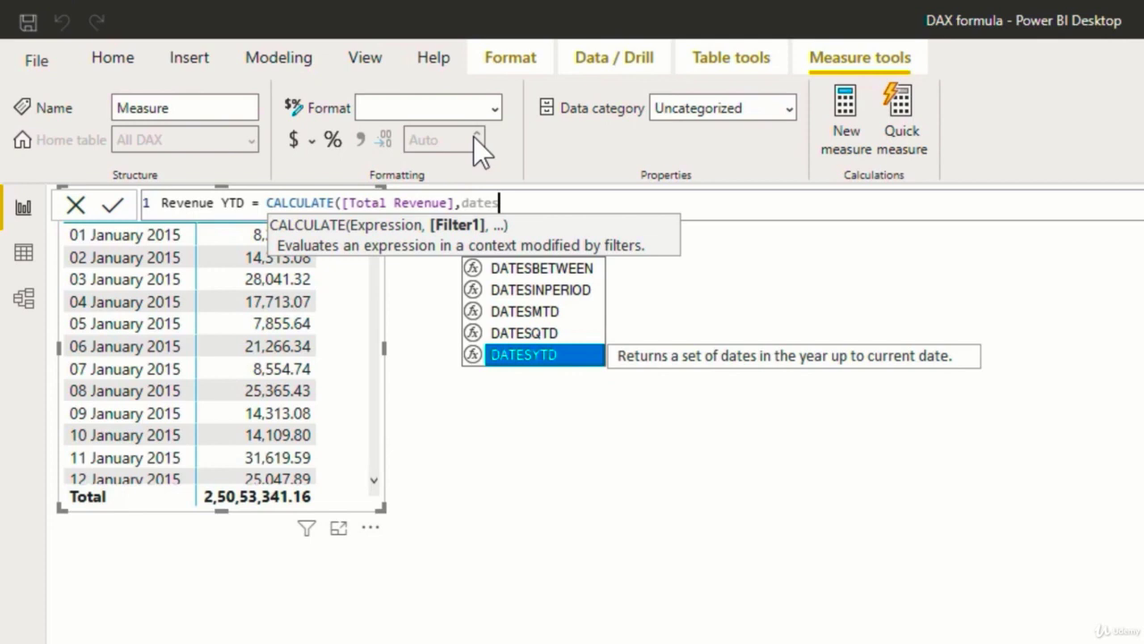
key(Up)
key(Up)
key(Down)
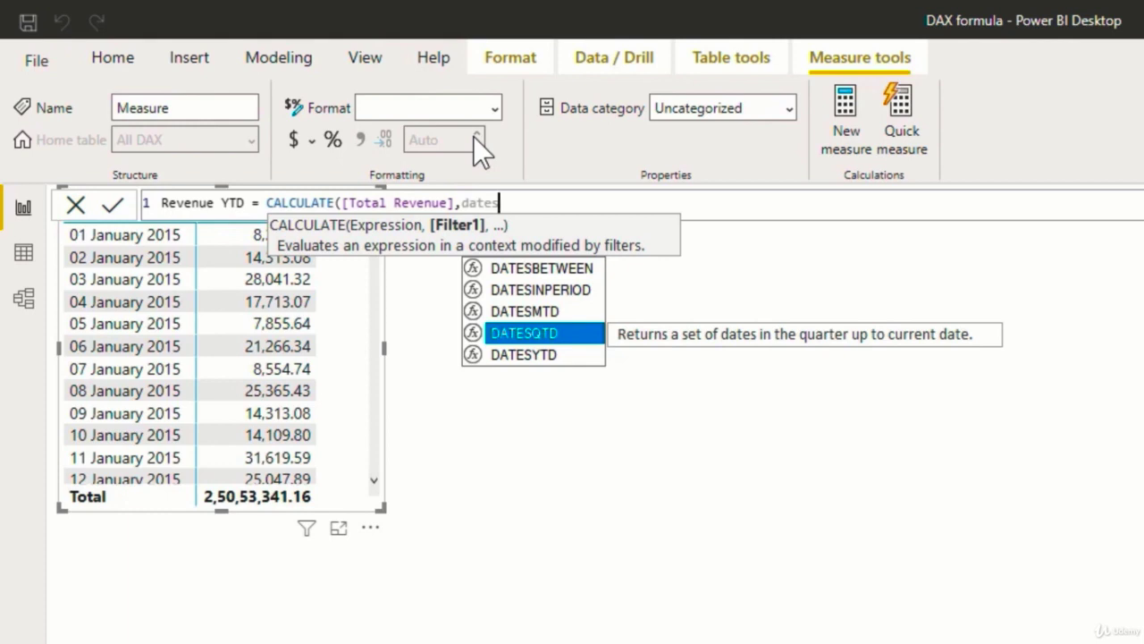
key(Down)
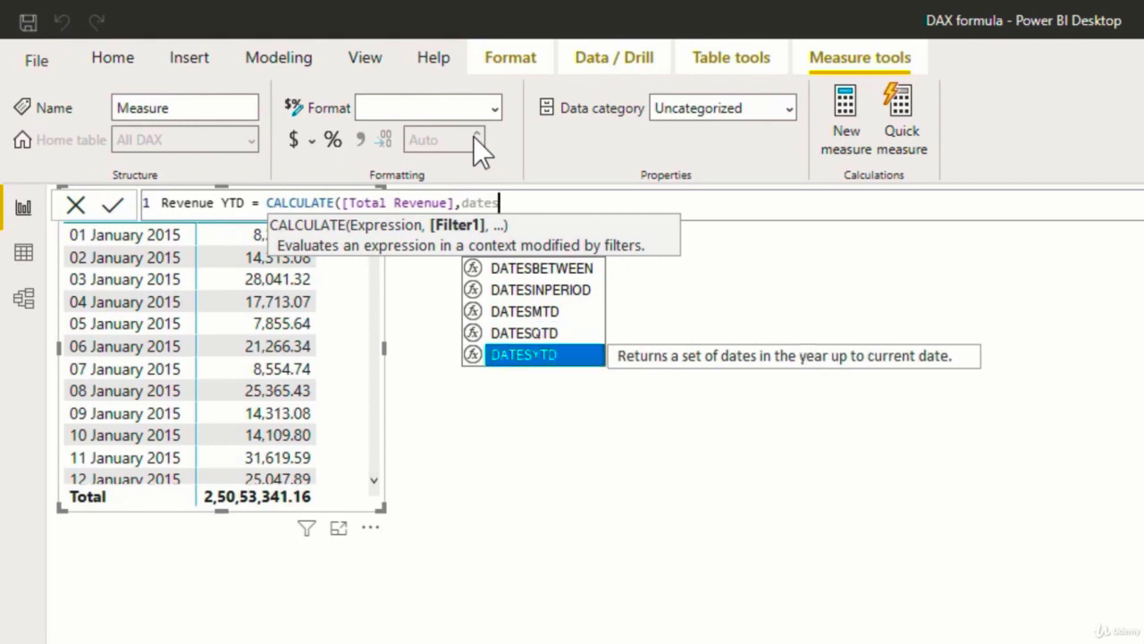
key(Tab)
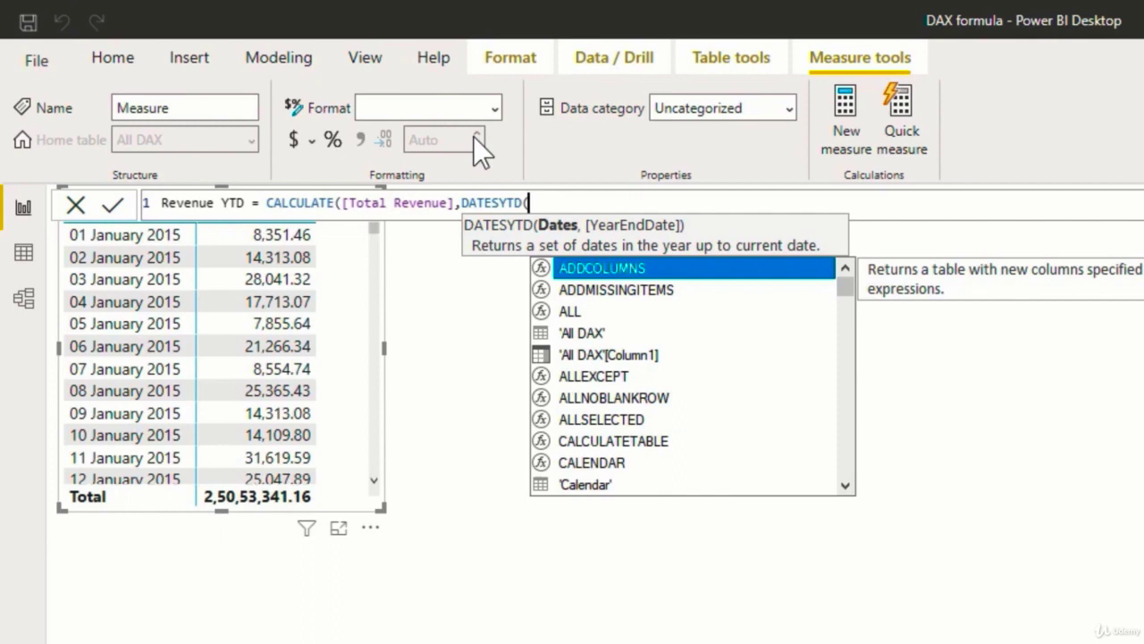
- Pass 'Calendar'[Date] to DATESYTD, close the brackets, and commit the measure
text(cale)
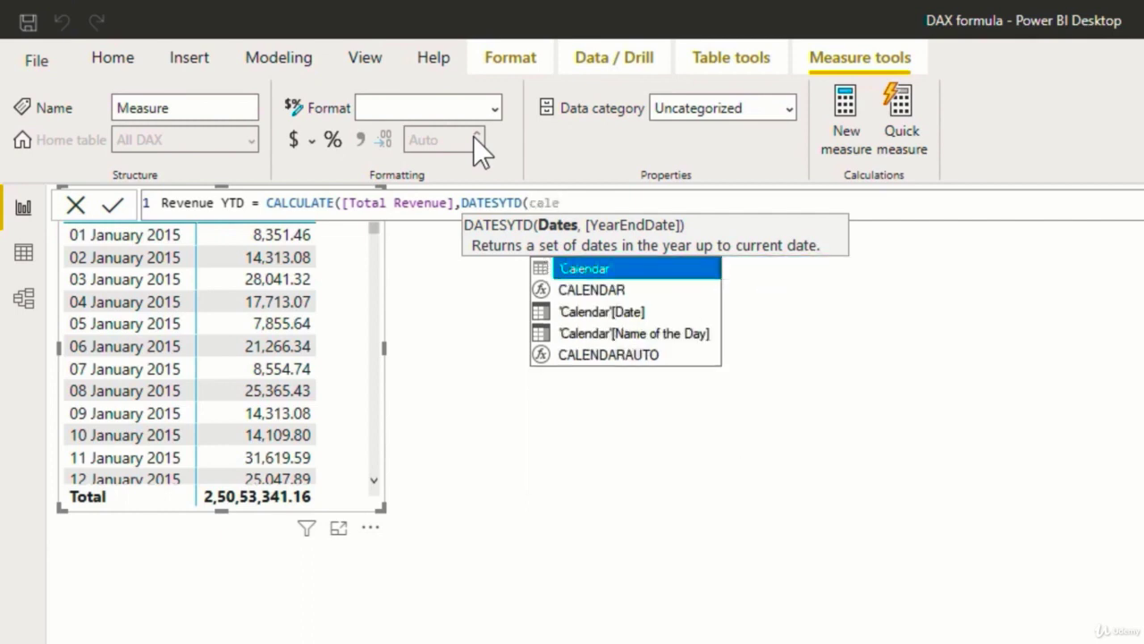
key(Down)
key(Down)
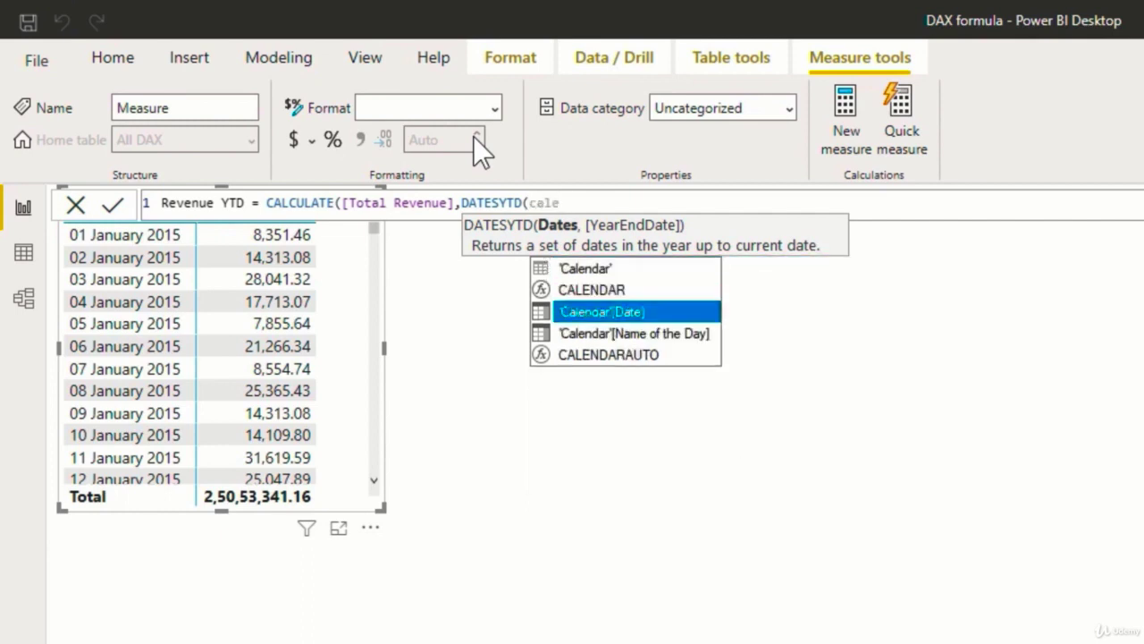
key(Tab)
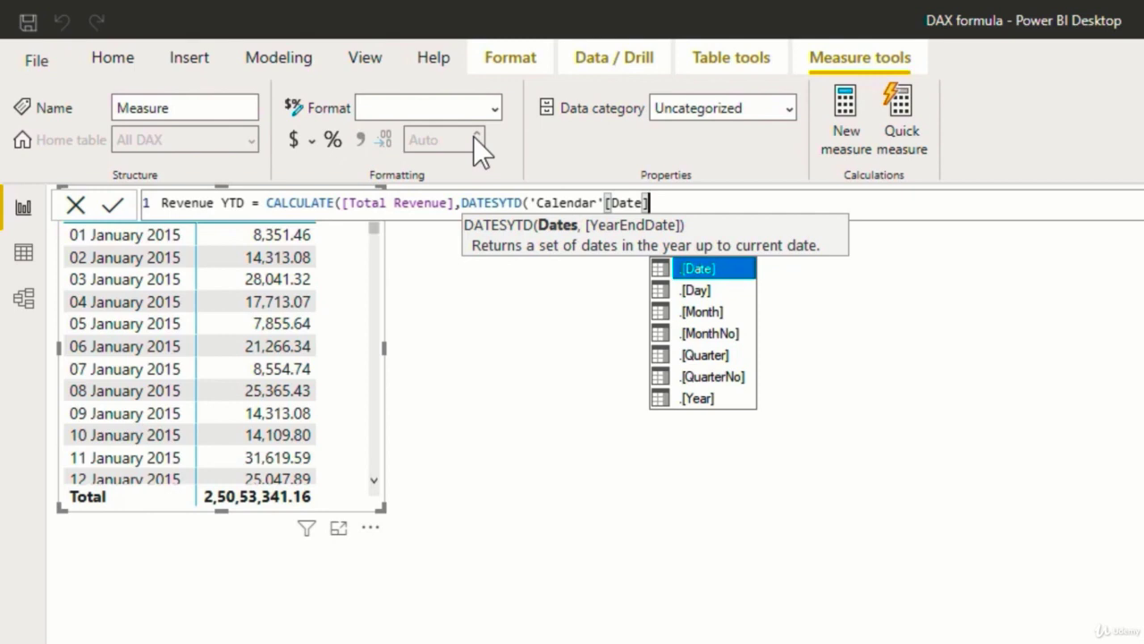
text(]))
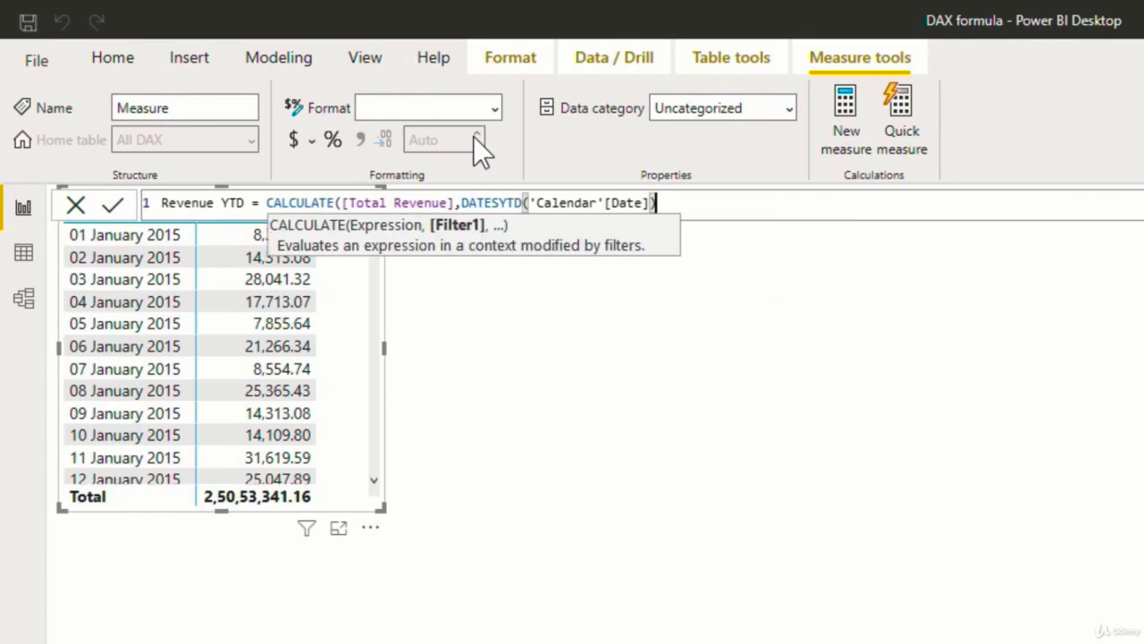
key(Return)
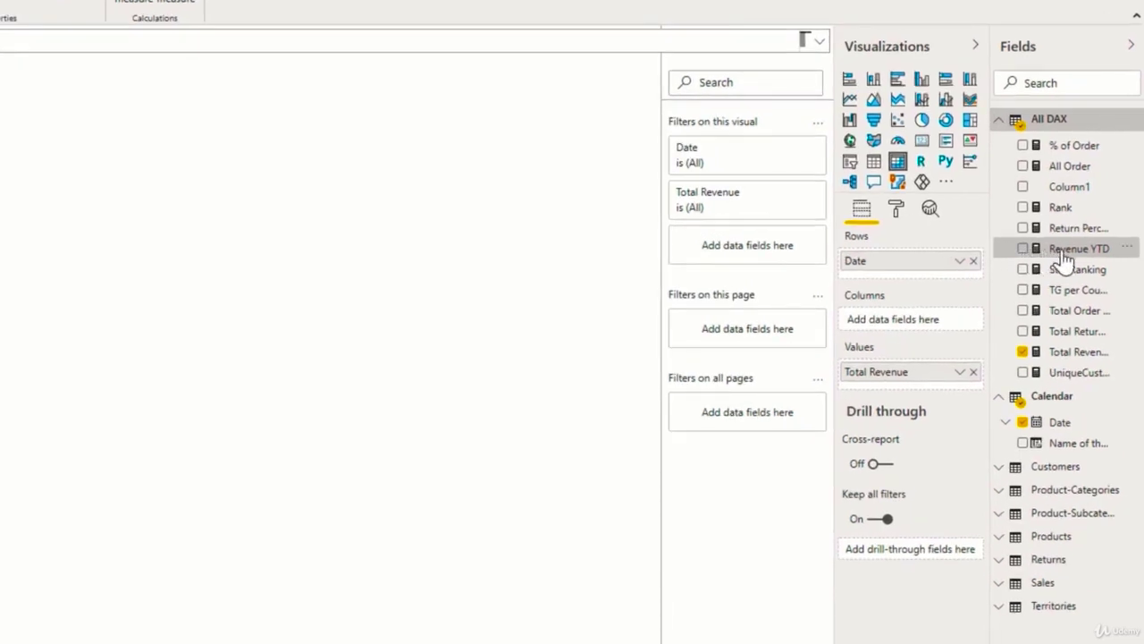
- Add Revenue YTD as a column in the table and enlarge the visual
drag(1064, 259, 268, 301)
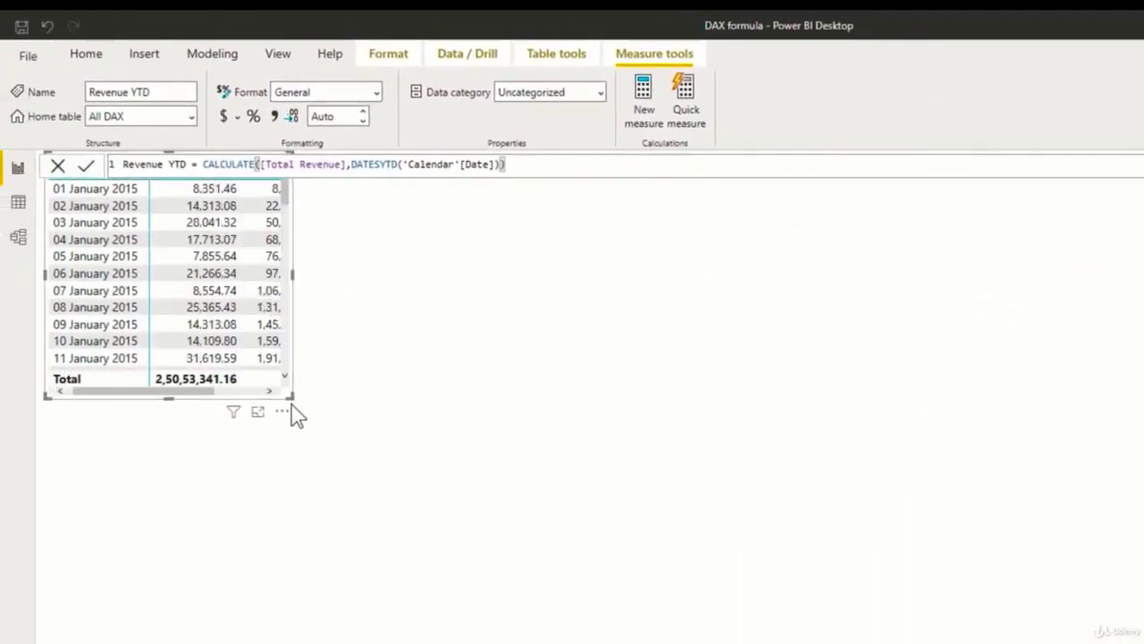
drag(290, 396, 519, 624)
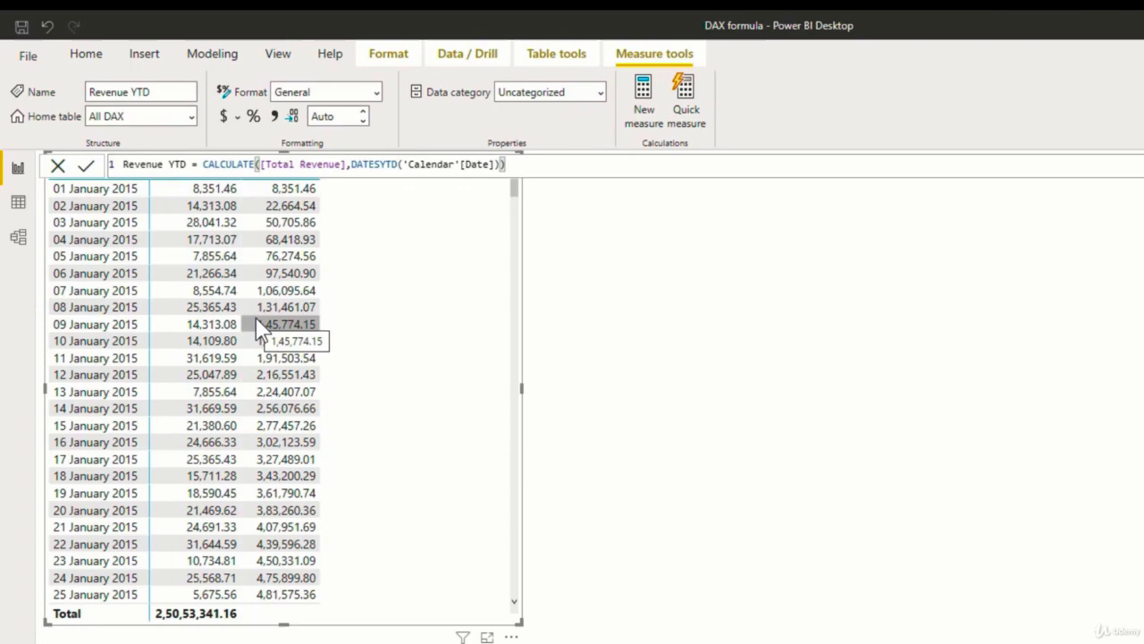
scroll(266, 359, down, 1)
scroll(265, 359, down, 3)
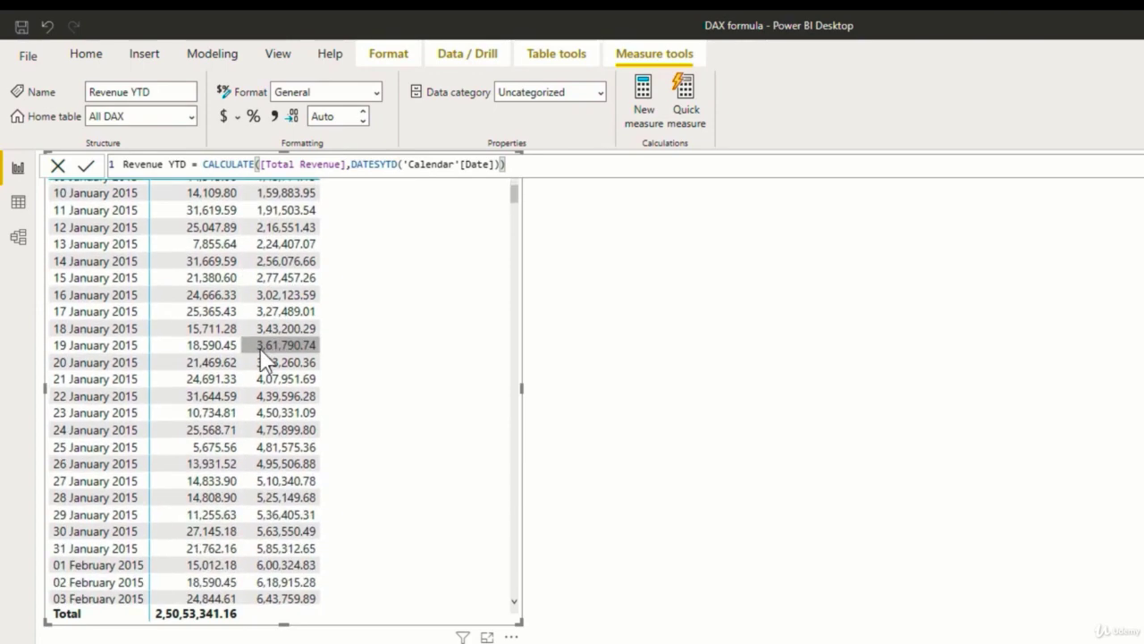
scroll(265, 360, down, 6)
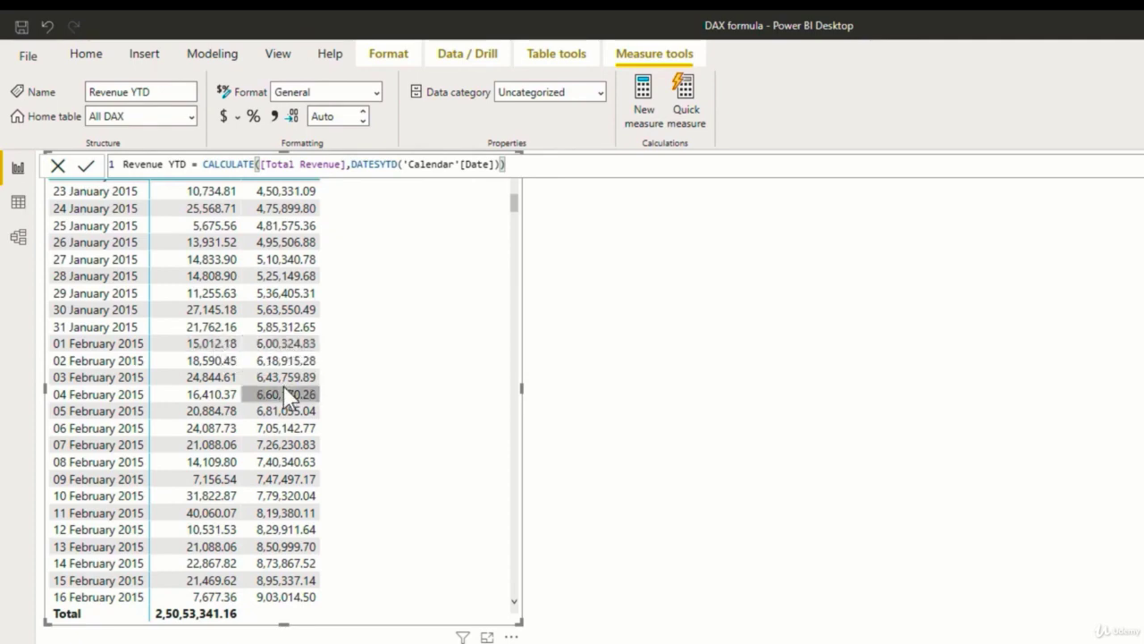
scroll(286, 398, down, 20)
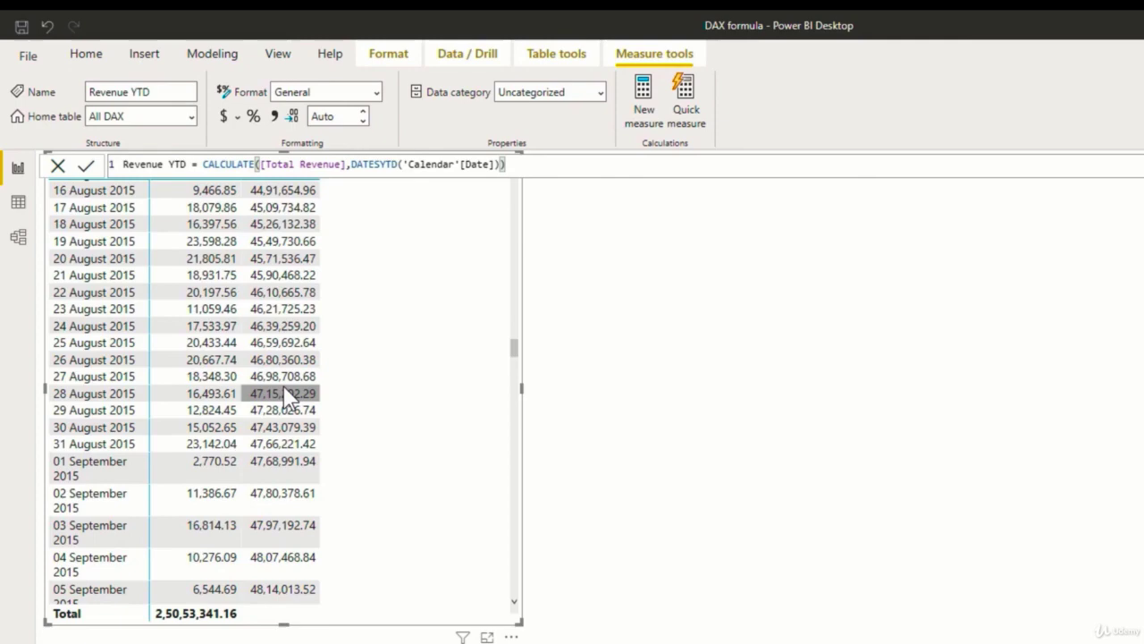
scroll(284, 392, down, 18)
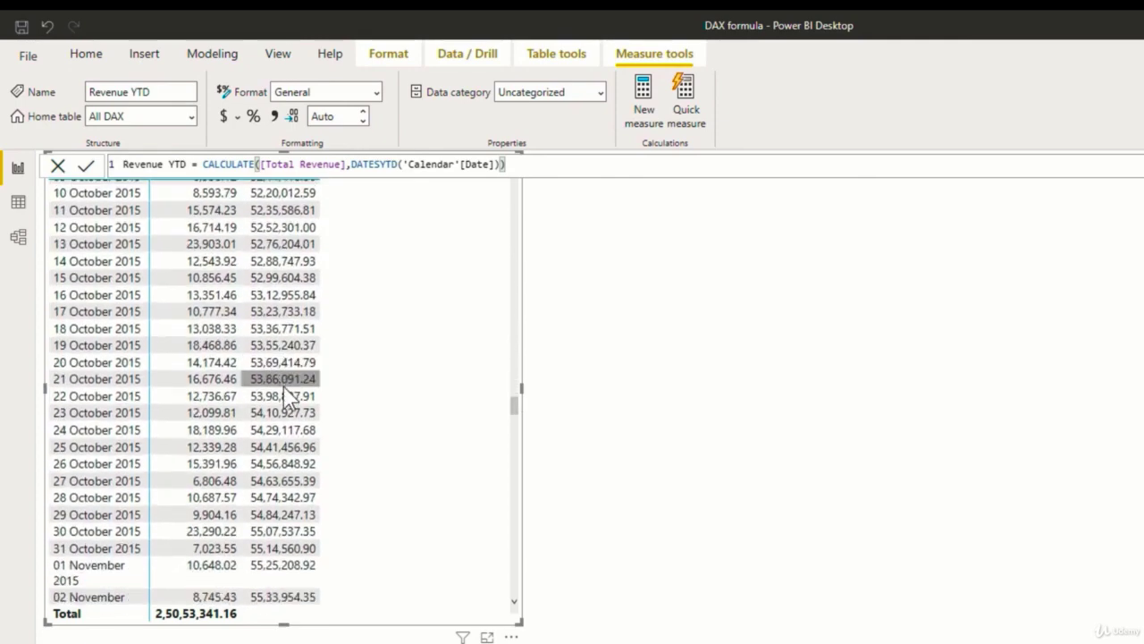
scroll(288, 398, down, 12)
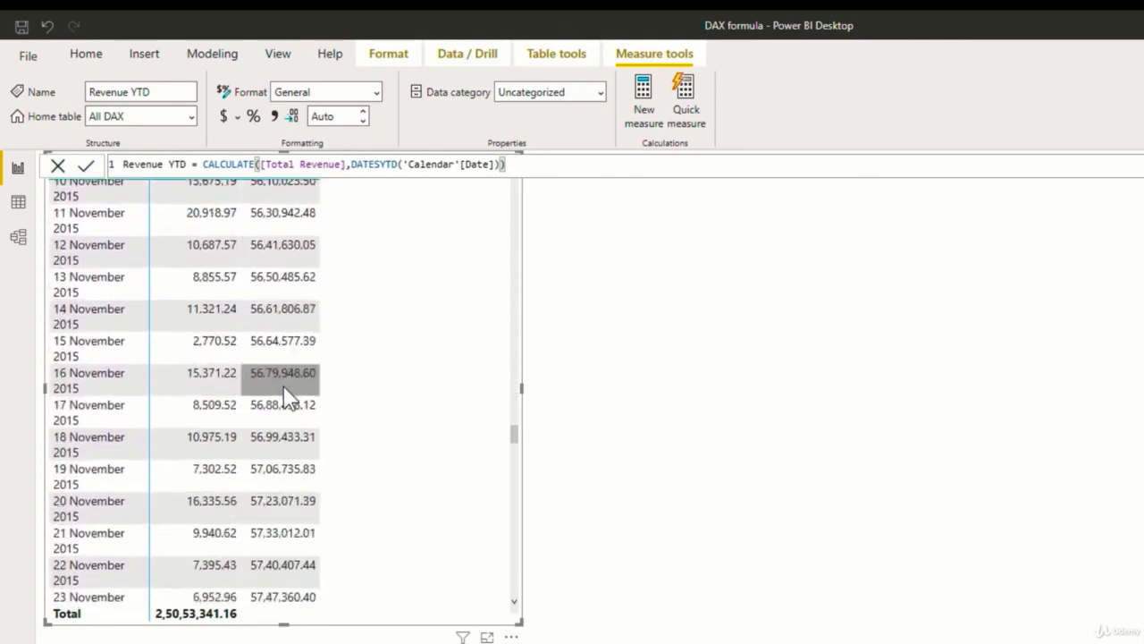
scroll(285, 398, down, 7)
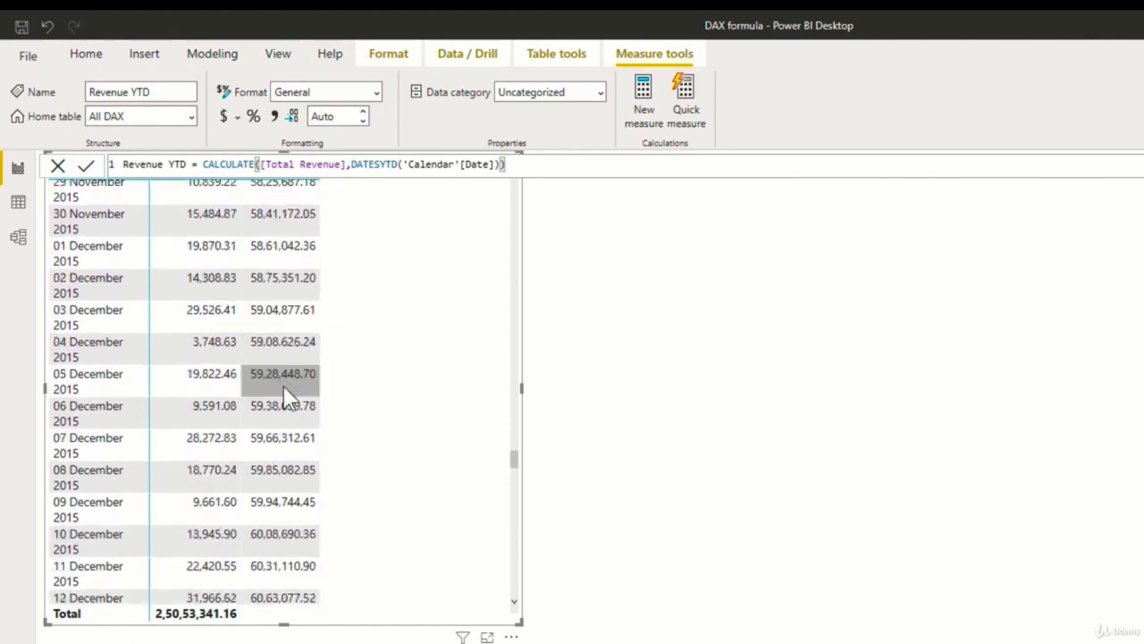
scroll(284, 398, down, 7)
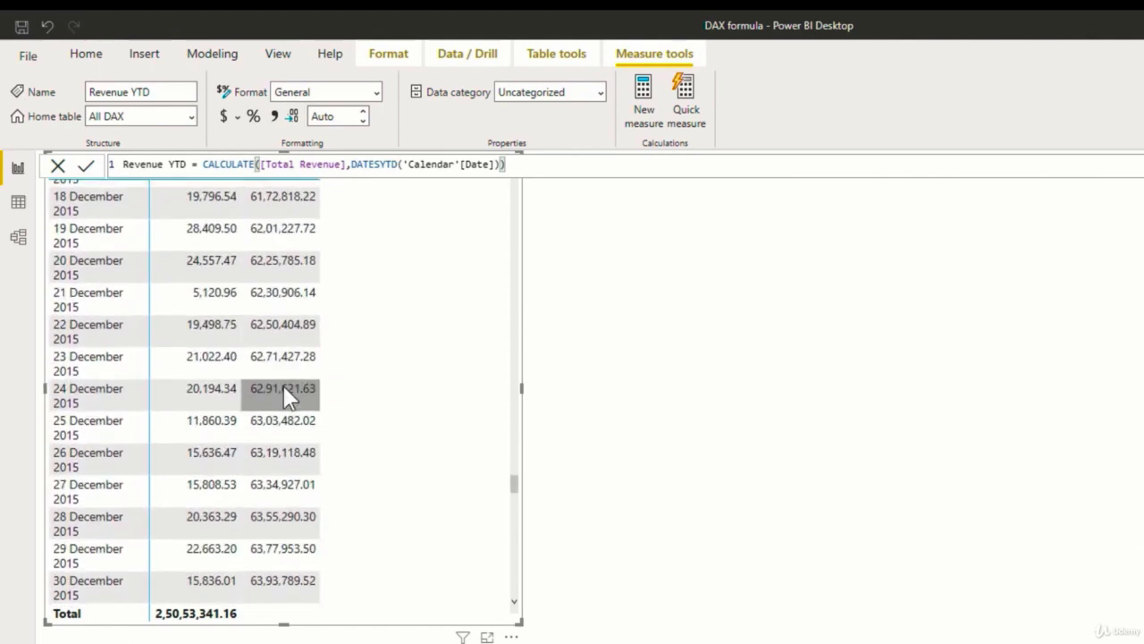
scroll(284, 393, down, 3)
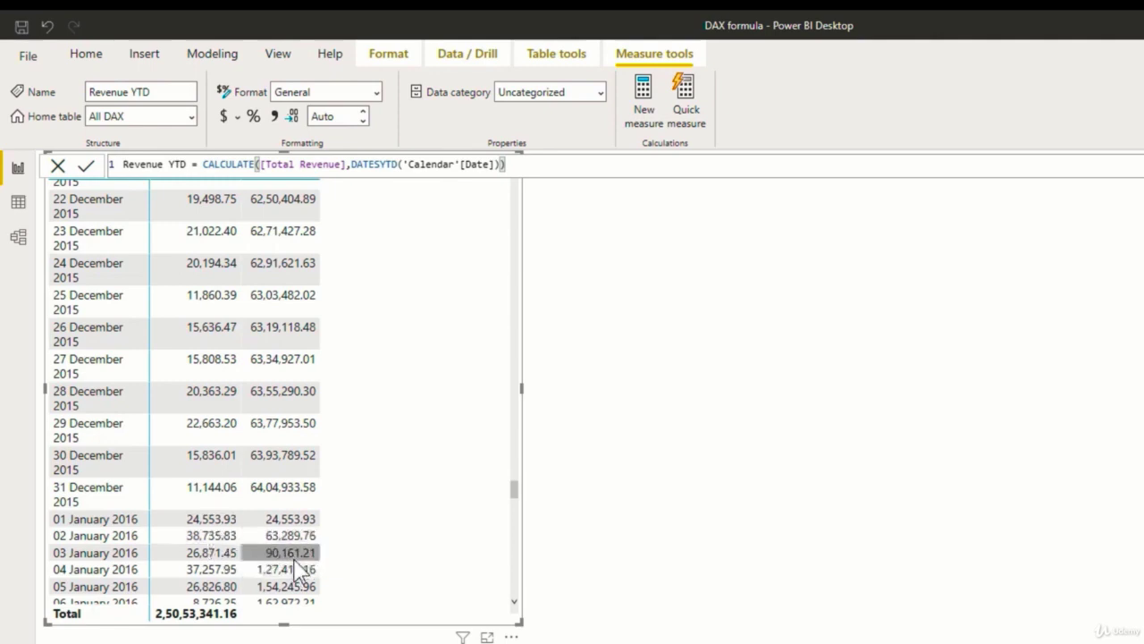
scroll(294, 561, down, 3)
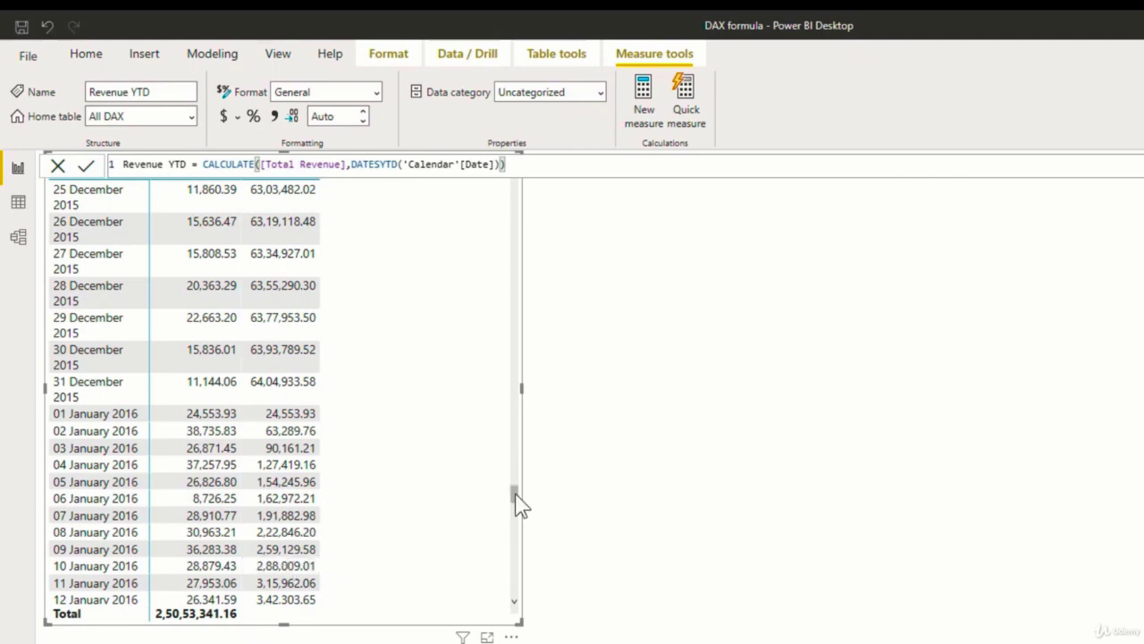
drag(516, 494, 512, 174)
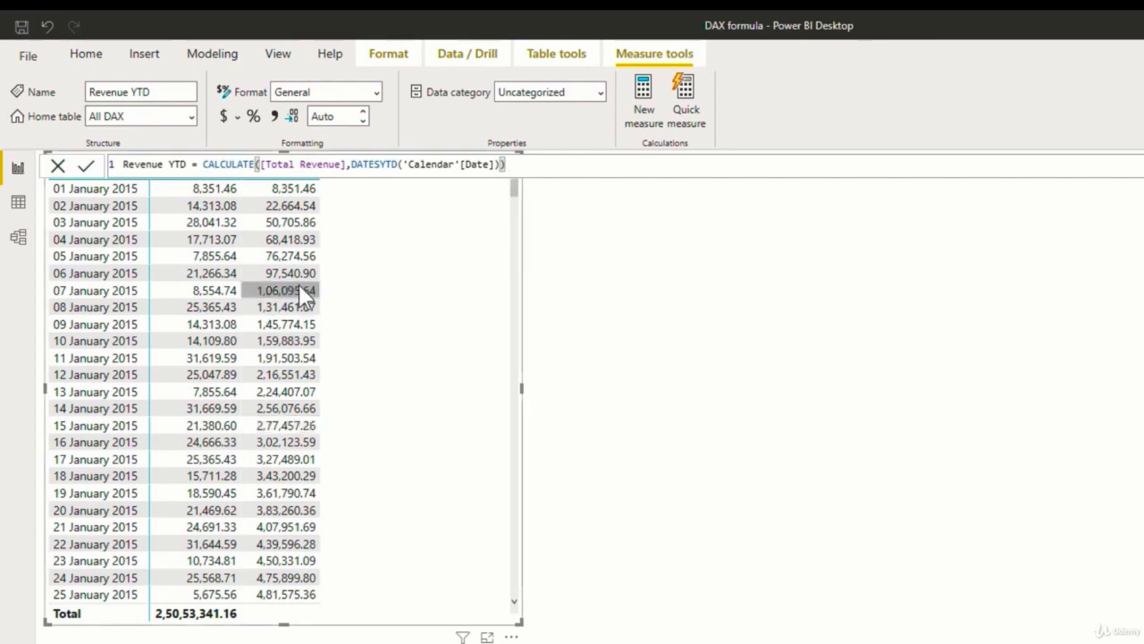
- Replace DATESYTD with DATESMTD in the Revenue YTD formula and commit it
double_click(386, 167)
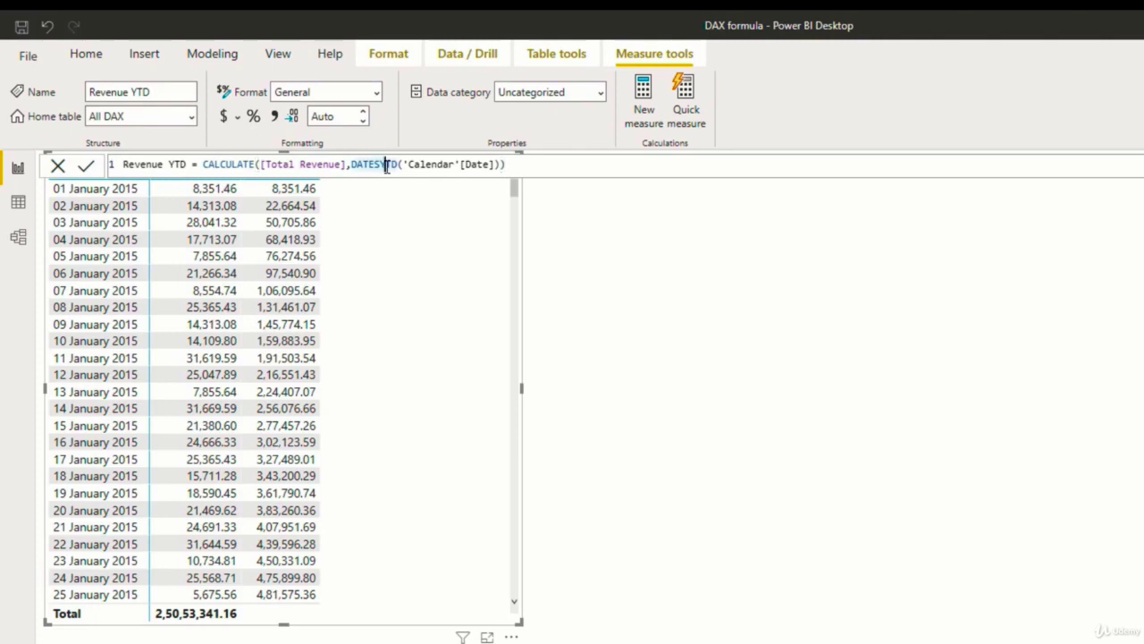
click(386, 166)
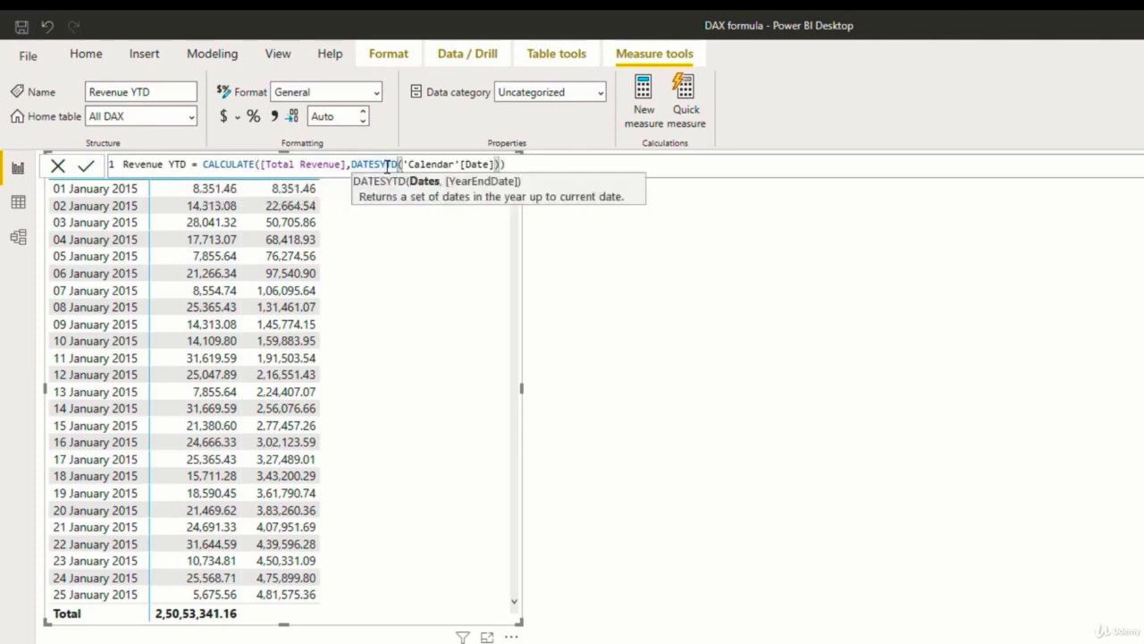
key(BackSpace)
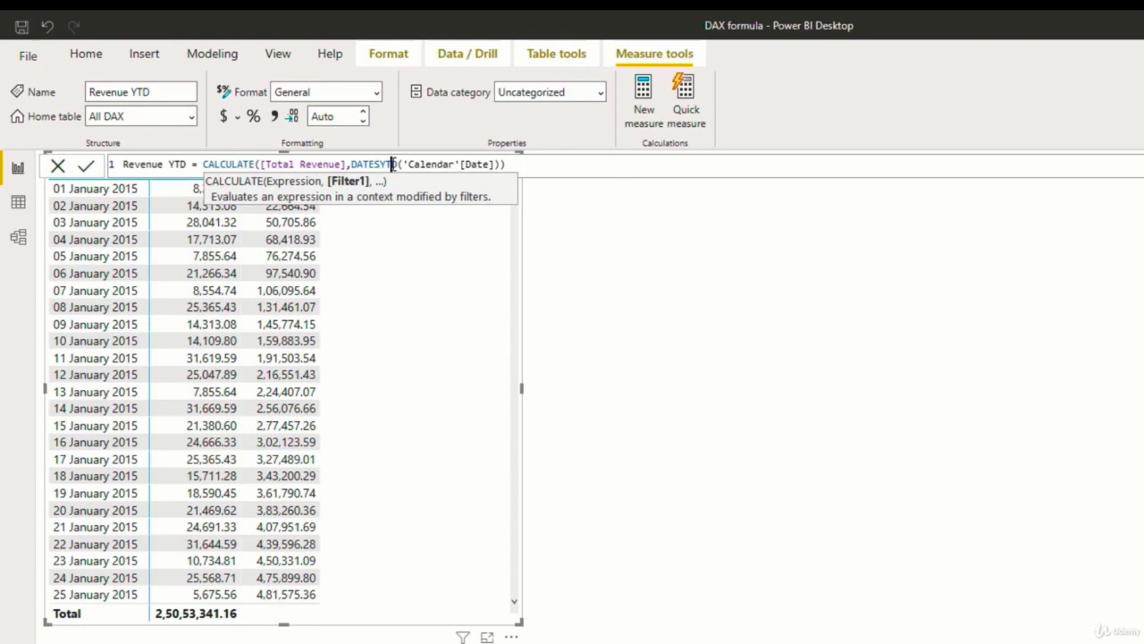
key(BackSpace)
key(BackSpace)
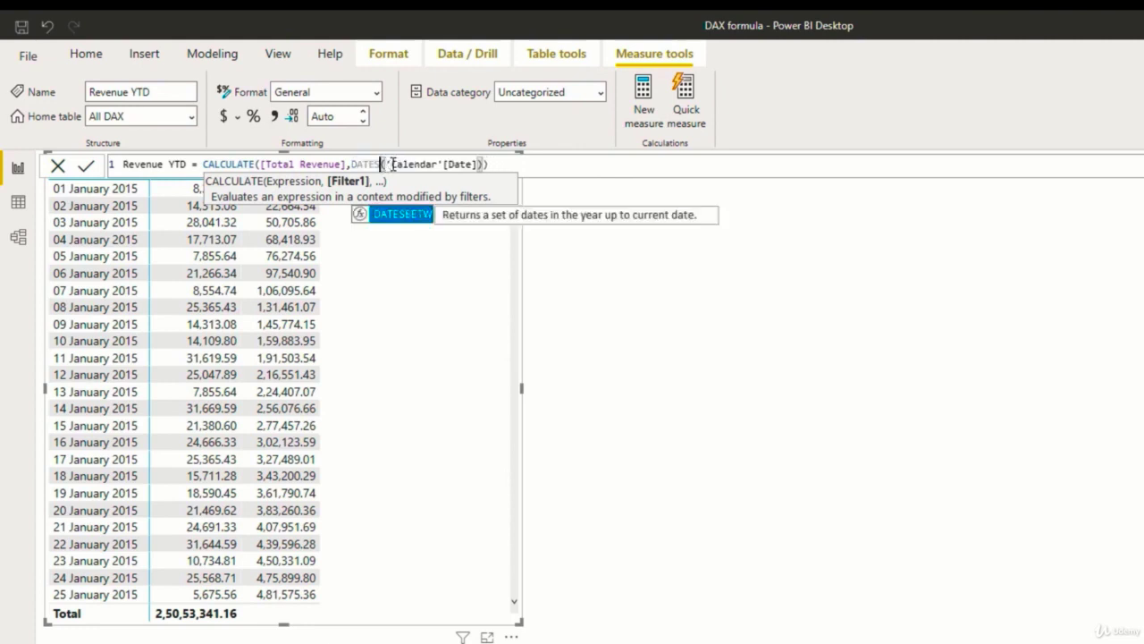
key(Down)
key(Down)
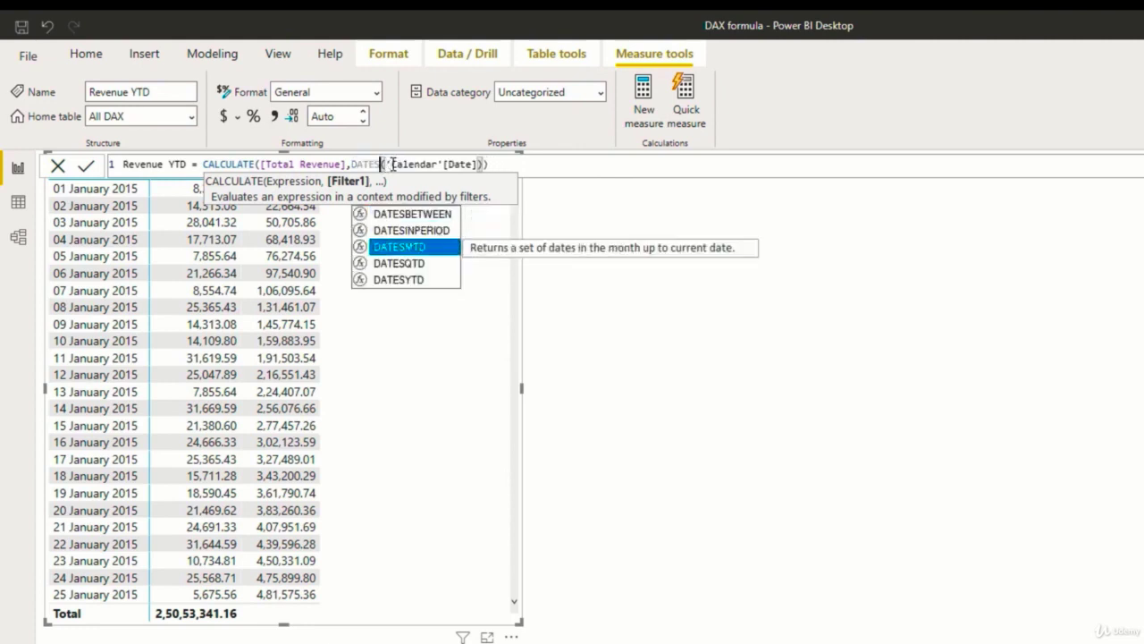
key(Tab)
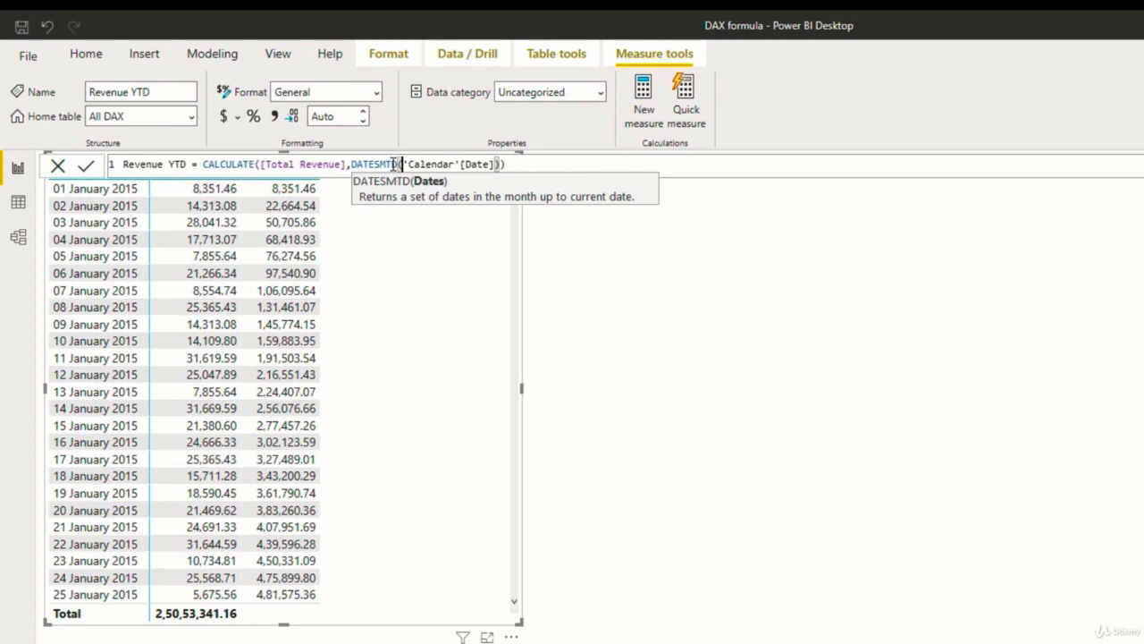
click(516, 162)
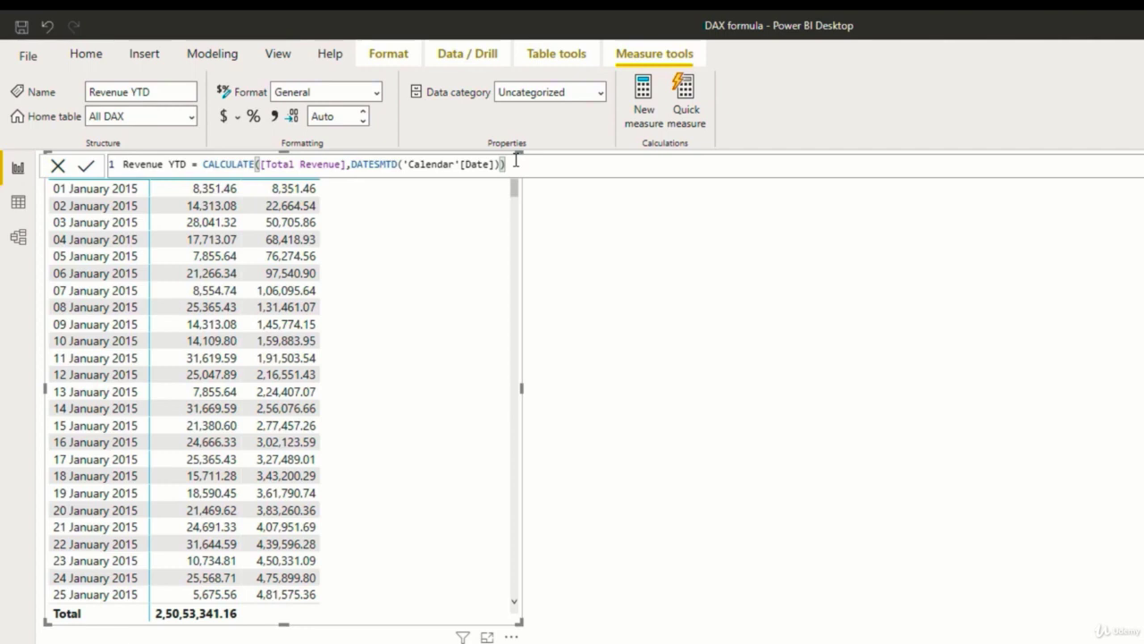
key(Return)
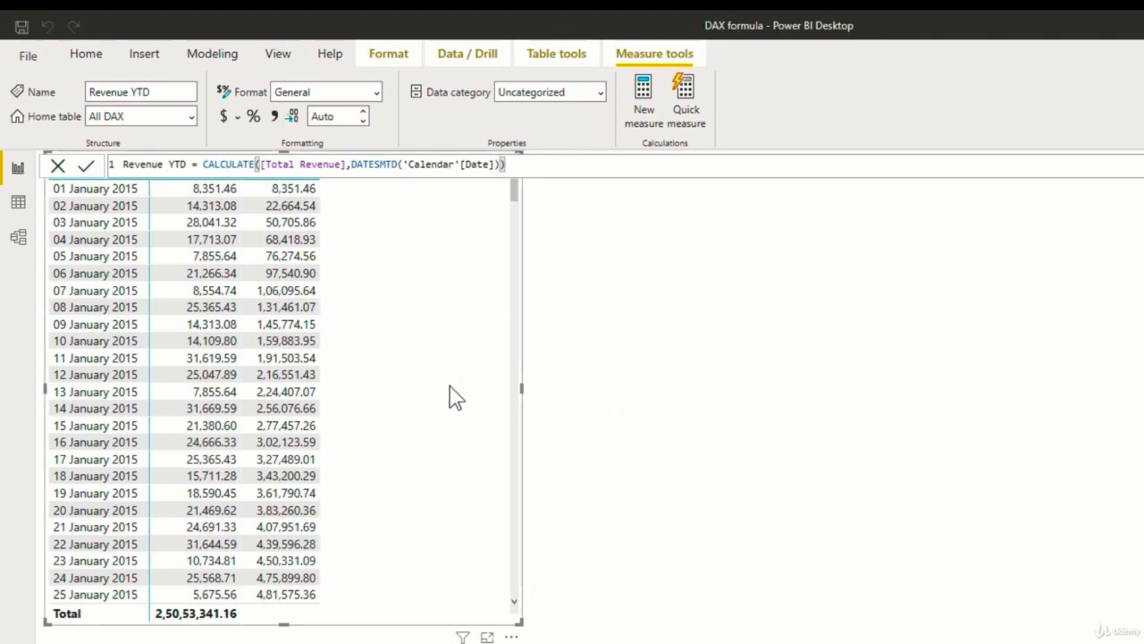
scroll(449, 386, down, 3)
scroll(449, 398, down, 1)
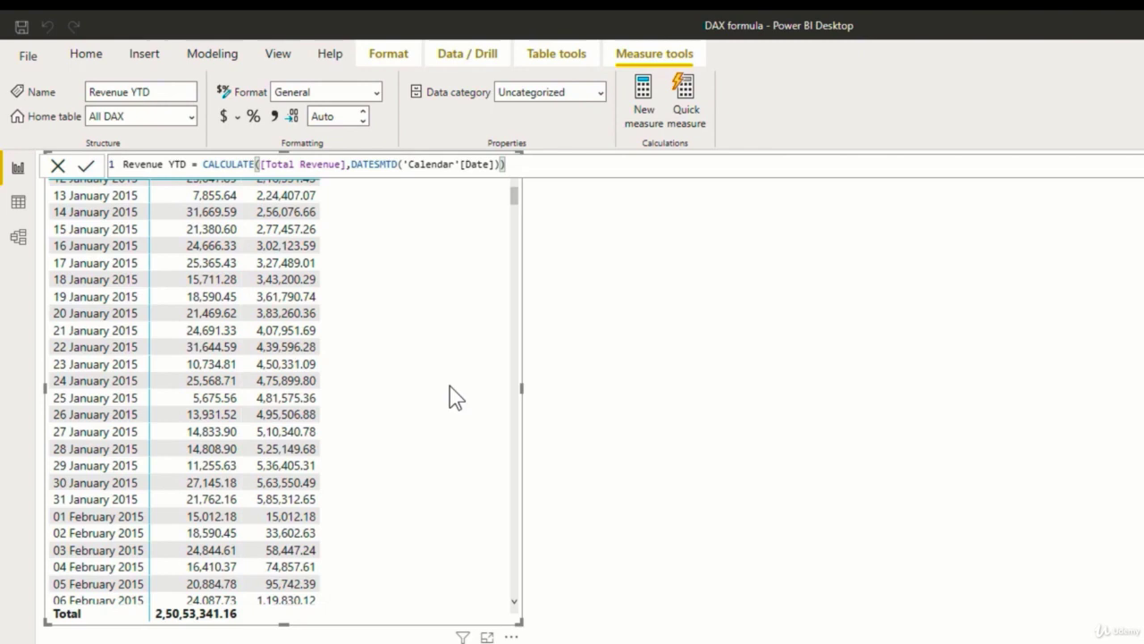
scroll(358, 403, up, 4)
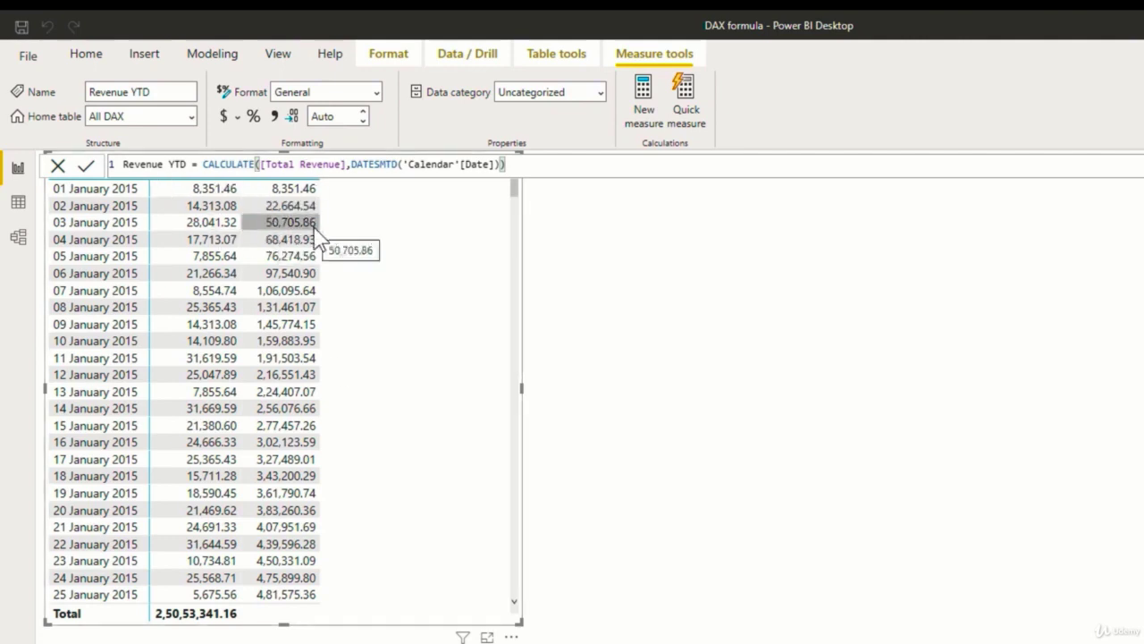
scroll(318, 237, down, 4)
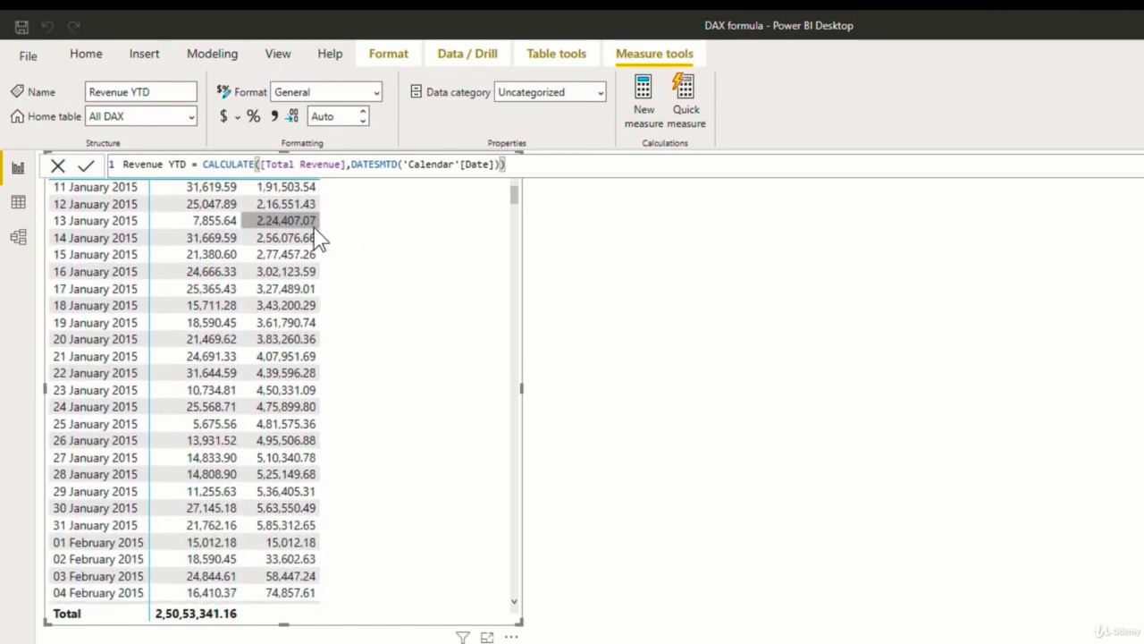
scroll(317, 237, down, 2)
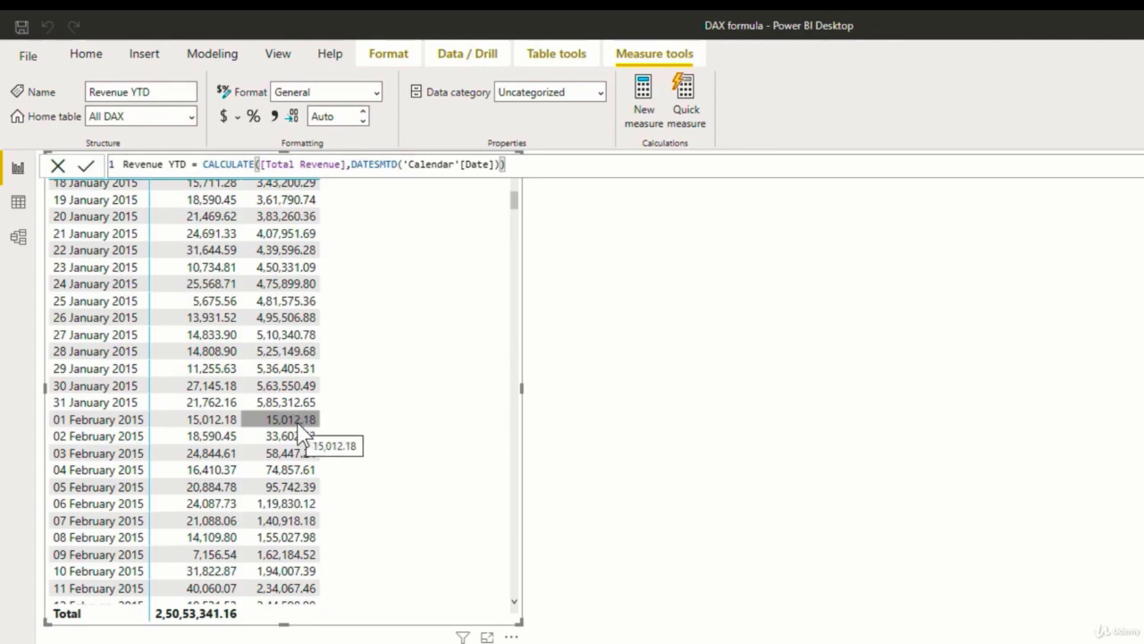
scroll(300, 433, down, 5)
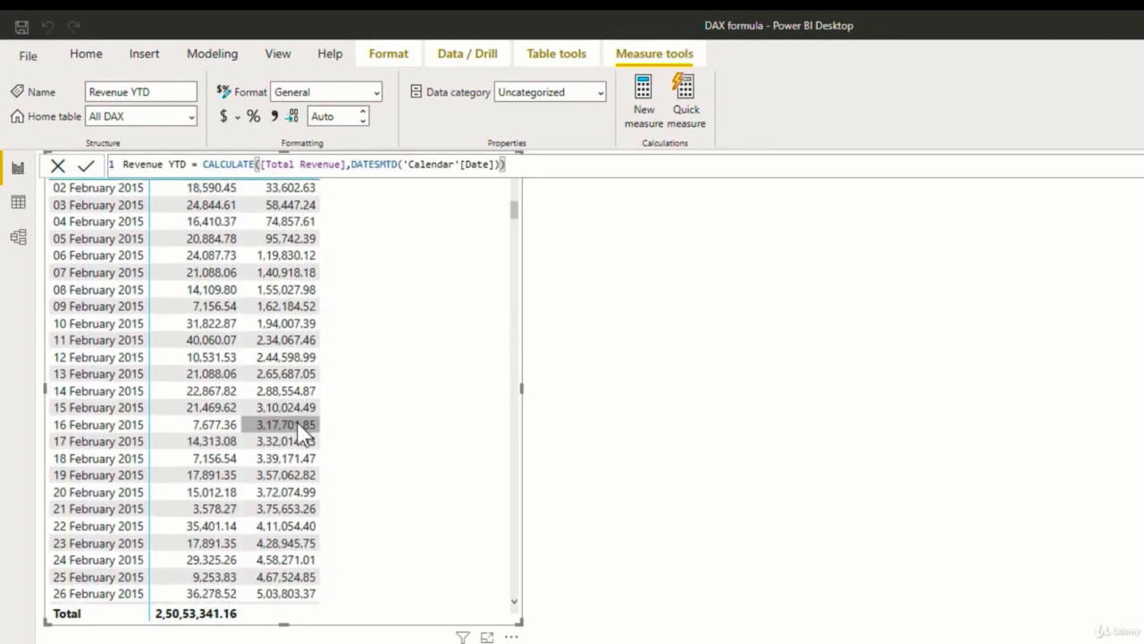
scroll(302, 430, down, 2)
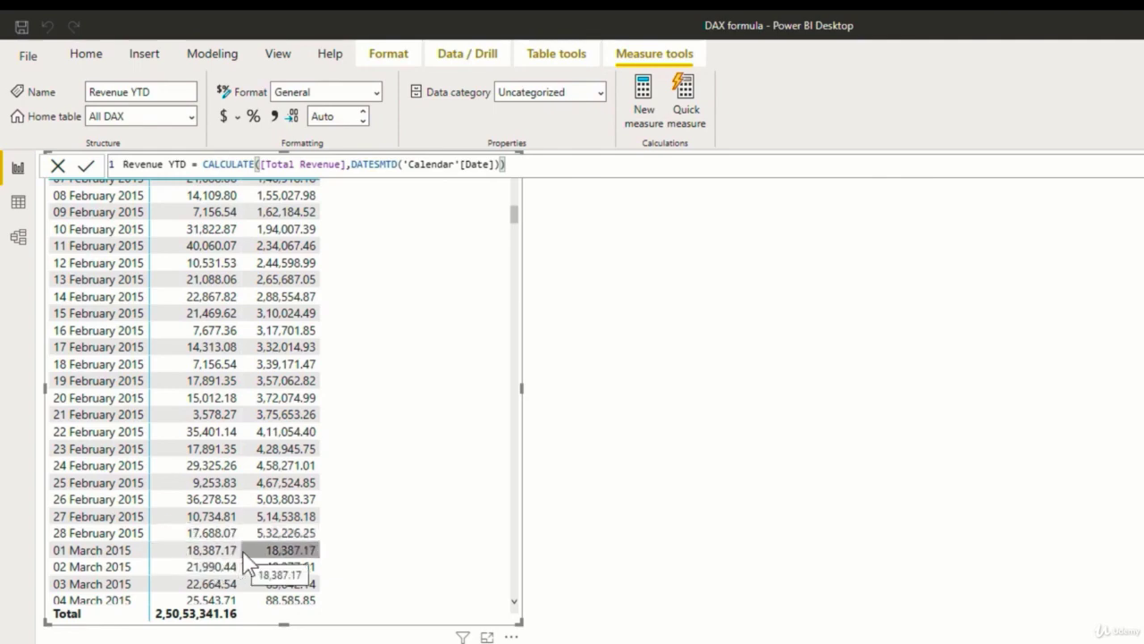
scroll(244, 554, up, 10)
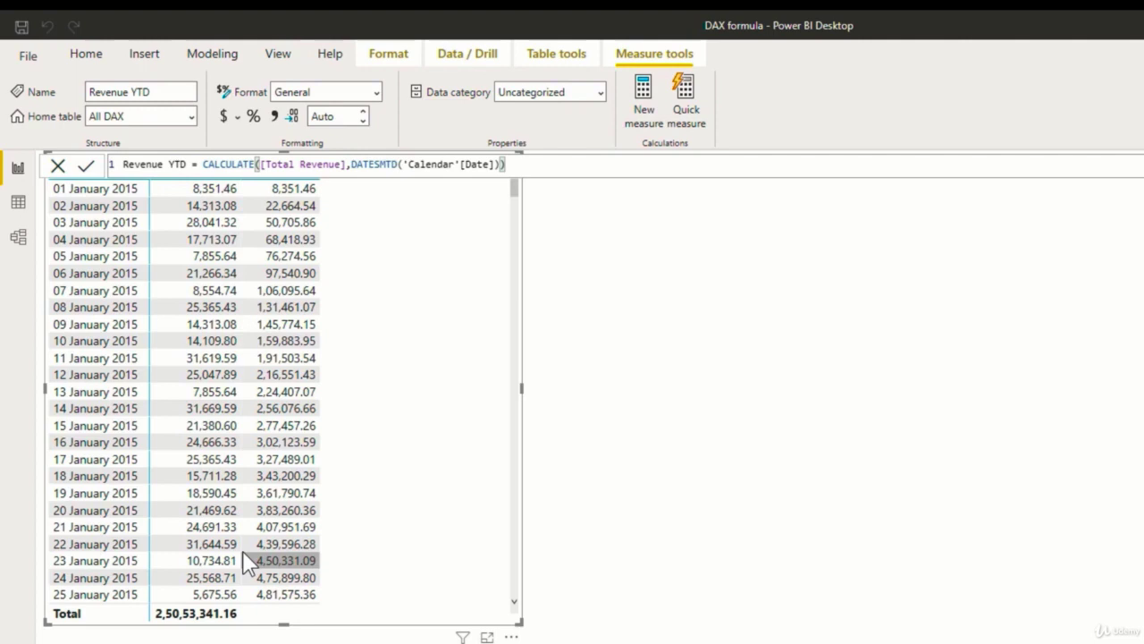
- Change DATESMTD back to DATESYTD in the Revenue YTD formula and commit it
click(391, 164)
key(Left)
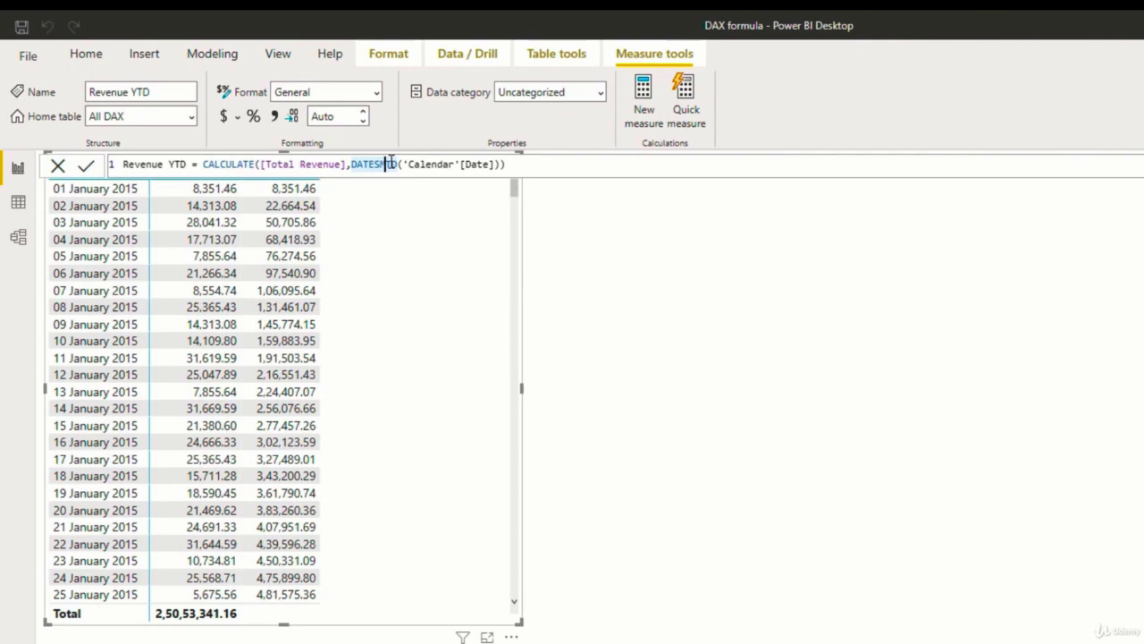
key(BackSpace)
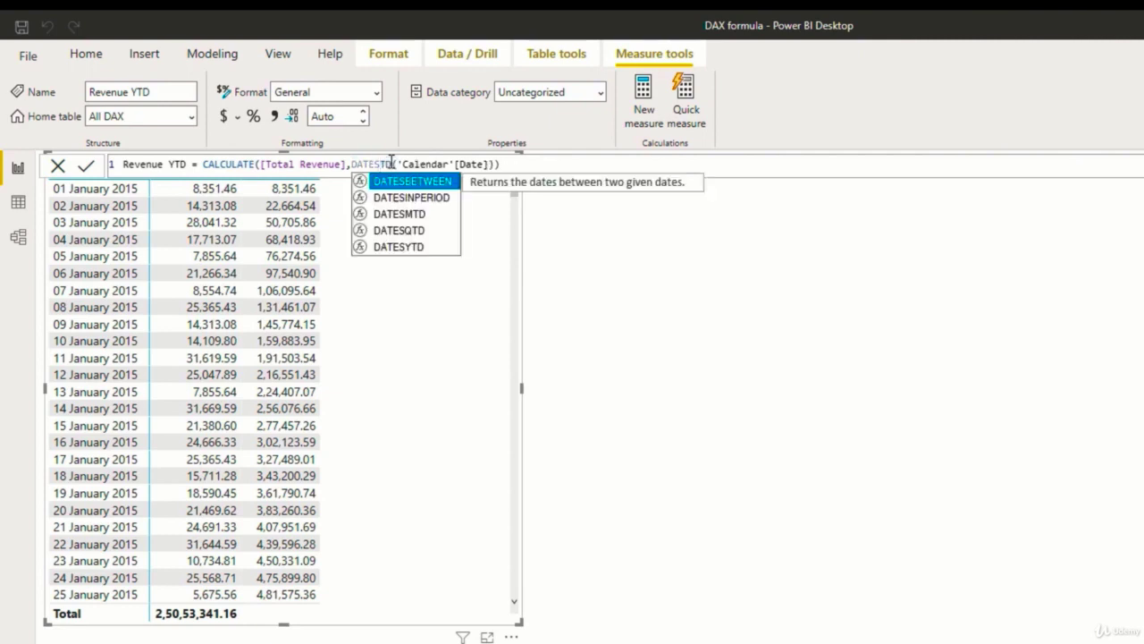
text(Y)
key(Right)
key(Right)
key(Right)
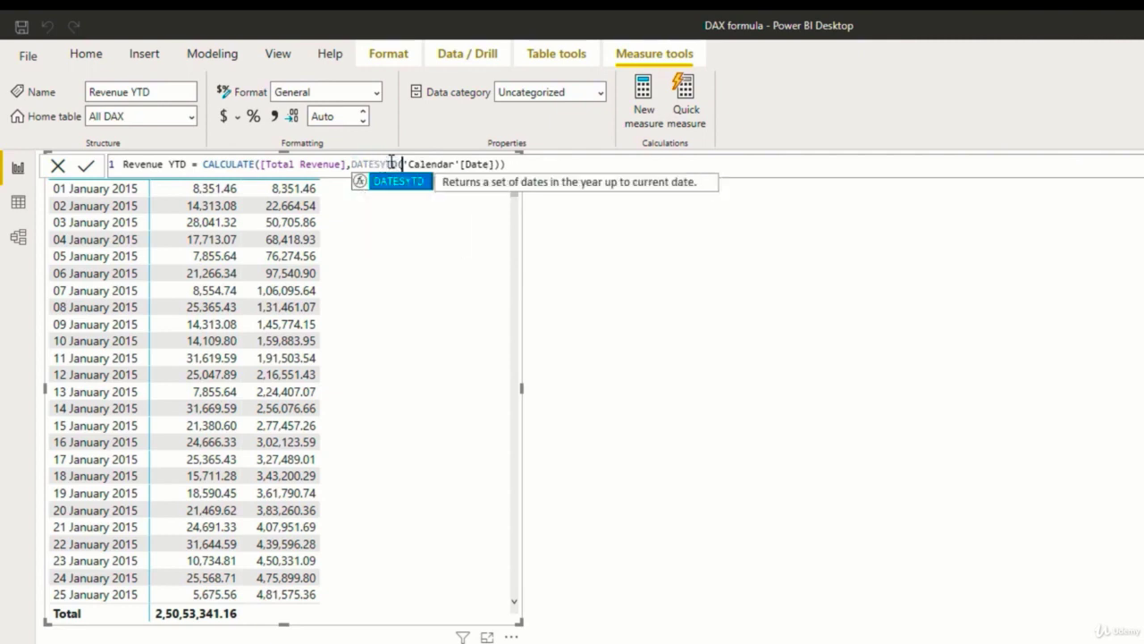
click(547, 168)
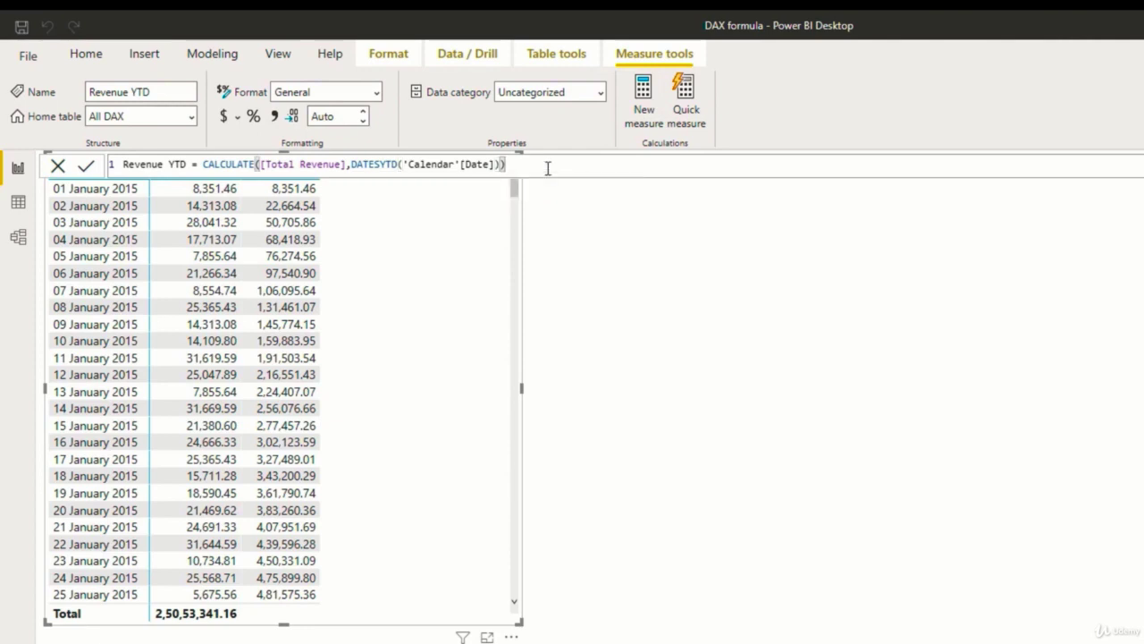
key(Return)
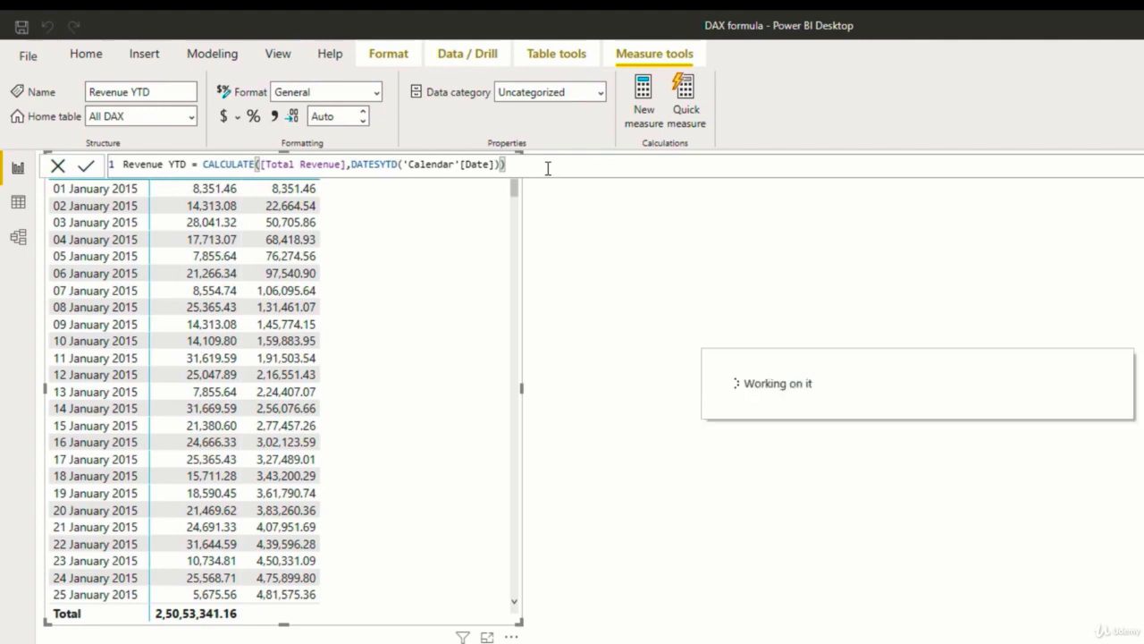